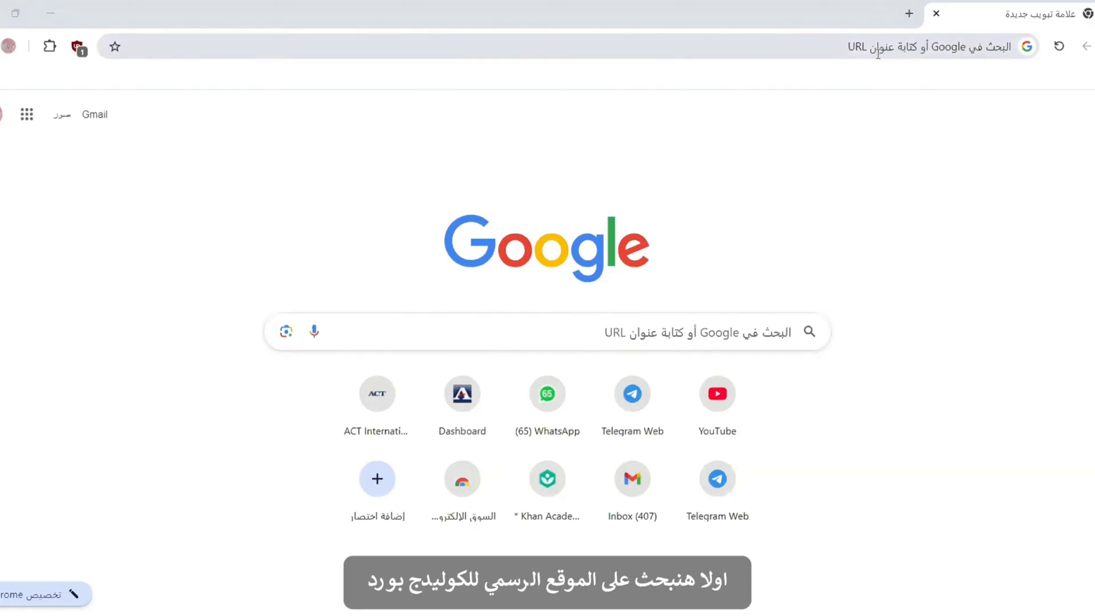
Step: Search for 'college board' from Chrome's address bar
left_click(878, 54)
type("co")
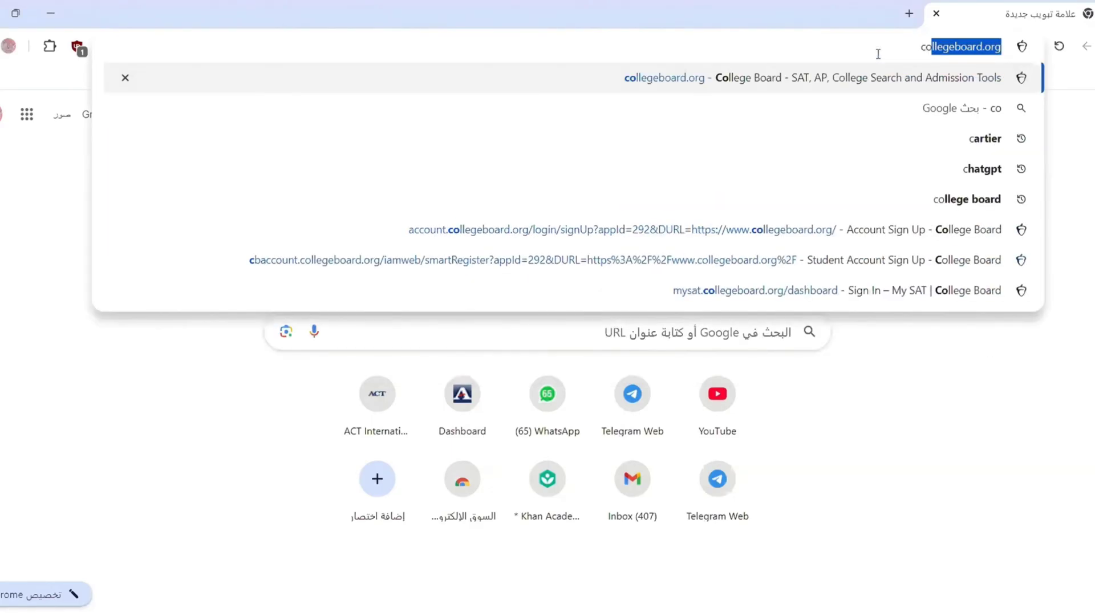
type("llege board")
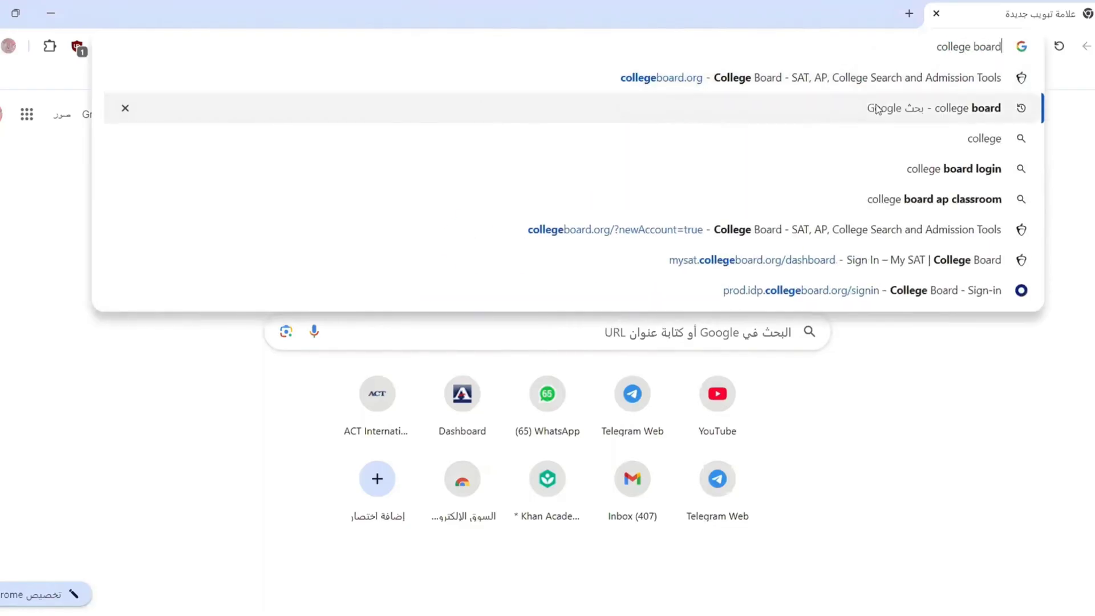
Step: Open the official College Board homepage and begin creating a Student account
left_click(877, 109)
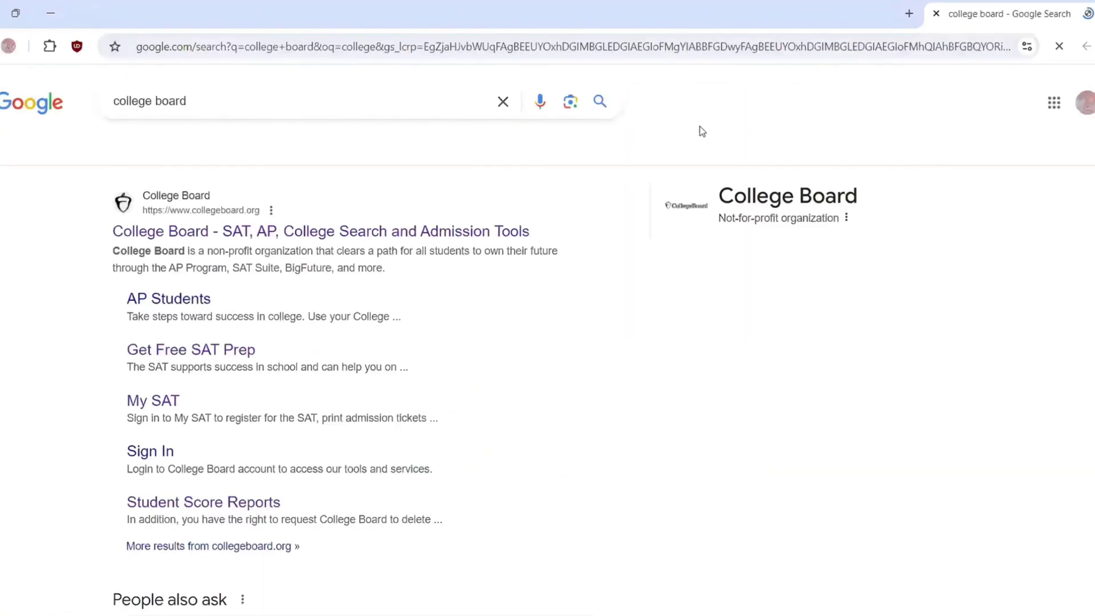
left_click(297, 229)
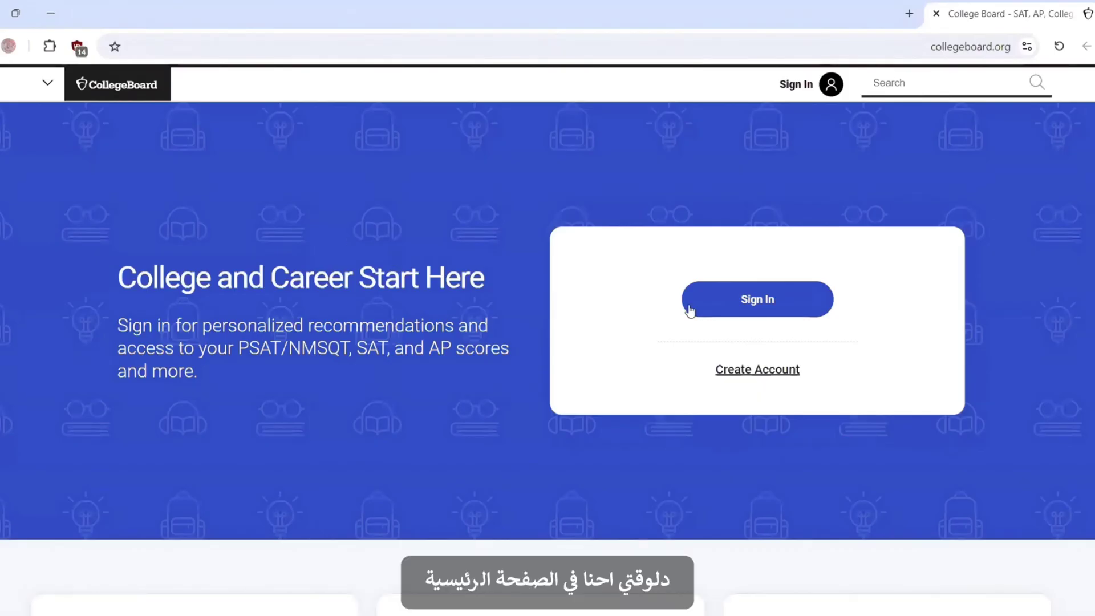
left_click(734, 376)
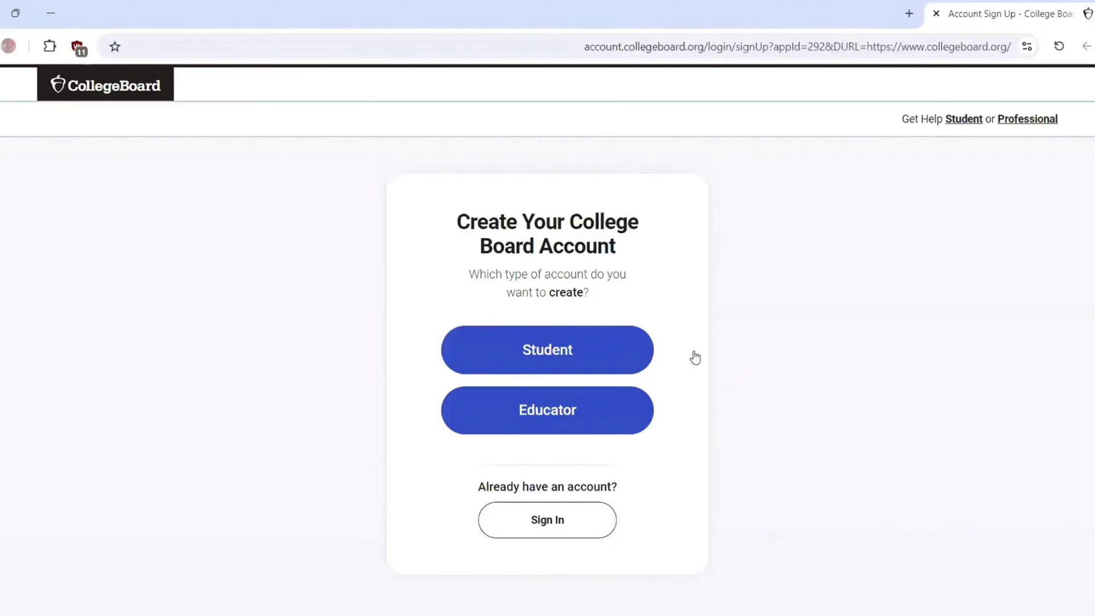
left_click(609, 342)
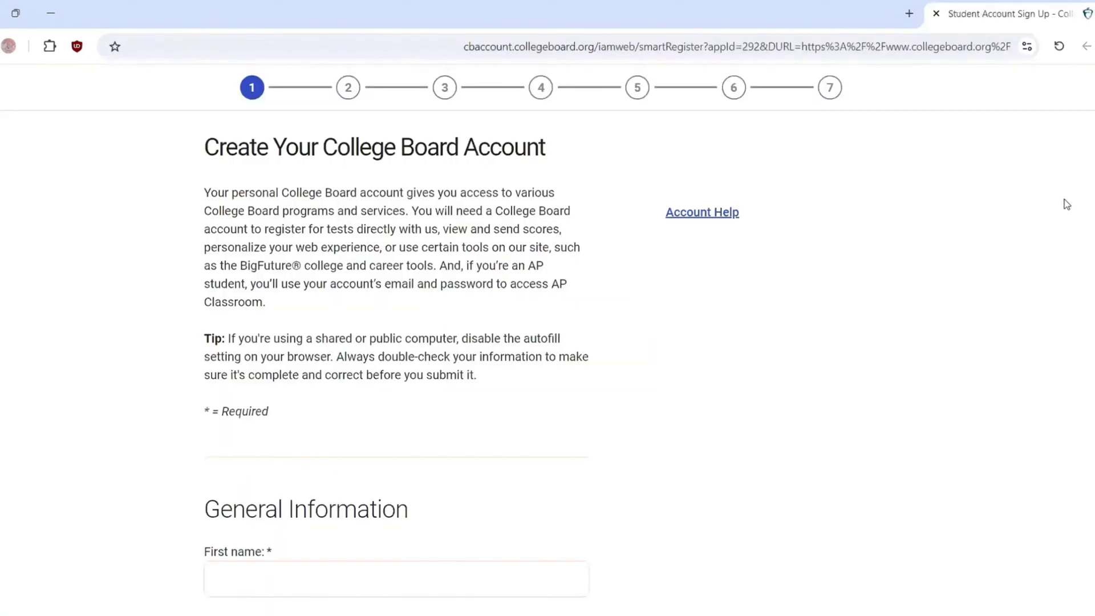
Step: Enter the student's legal first name, preferred first name and middle initial
scroll(548, 342, "down", 6)
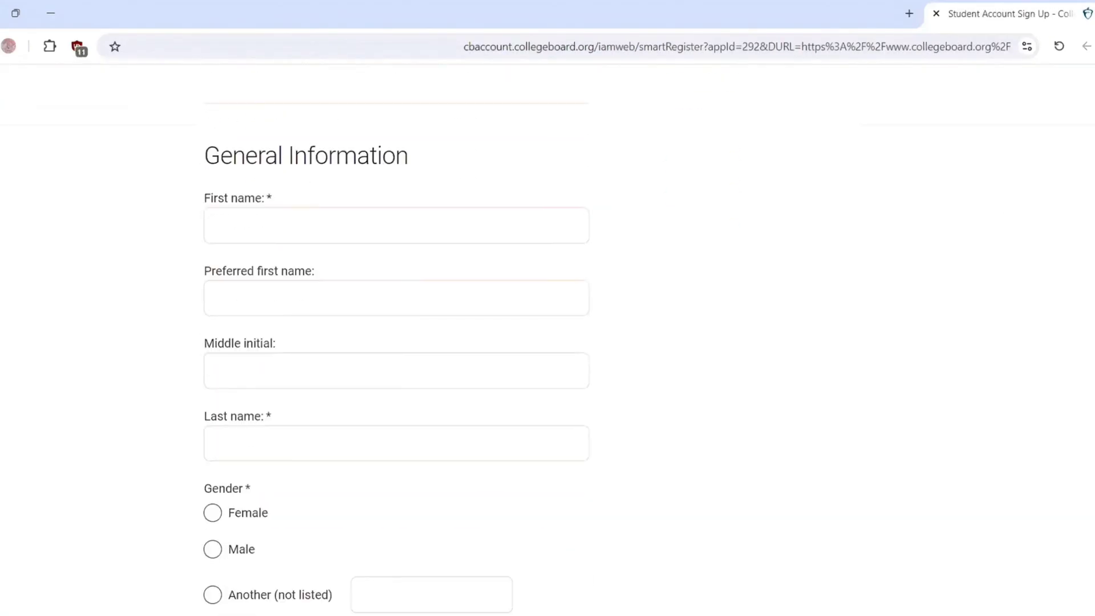
mouse_move(326, 231)
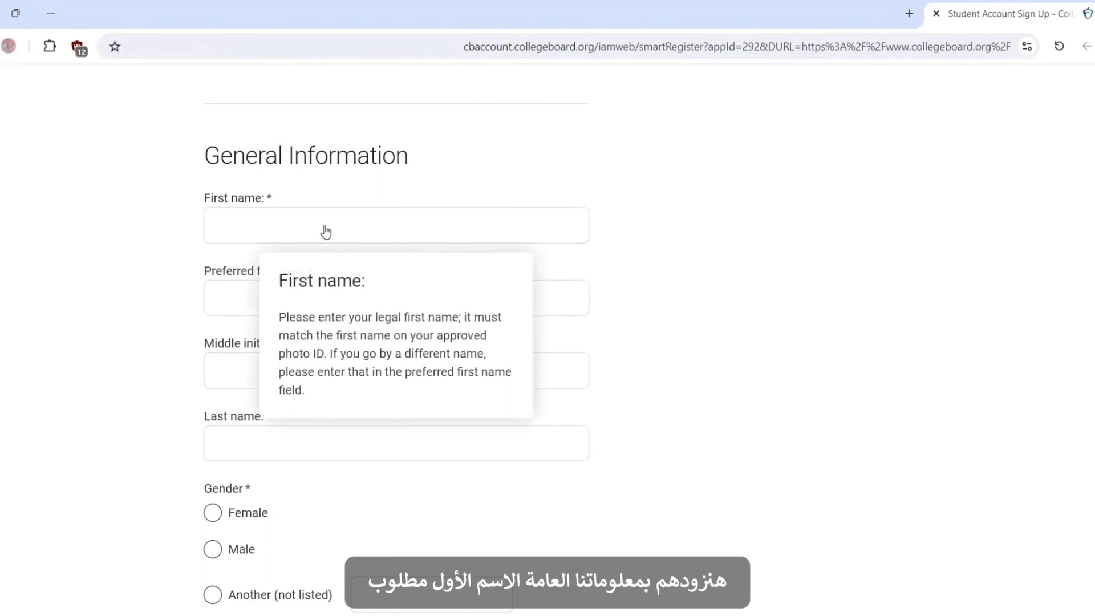
left_click(276, 232)
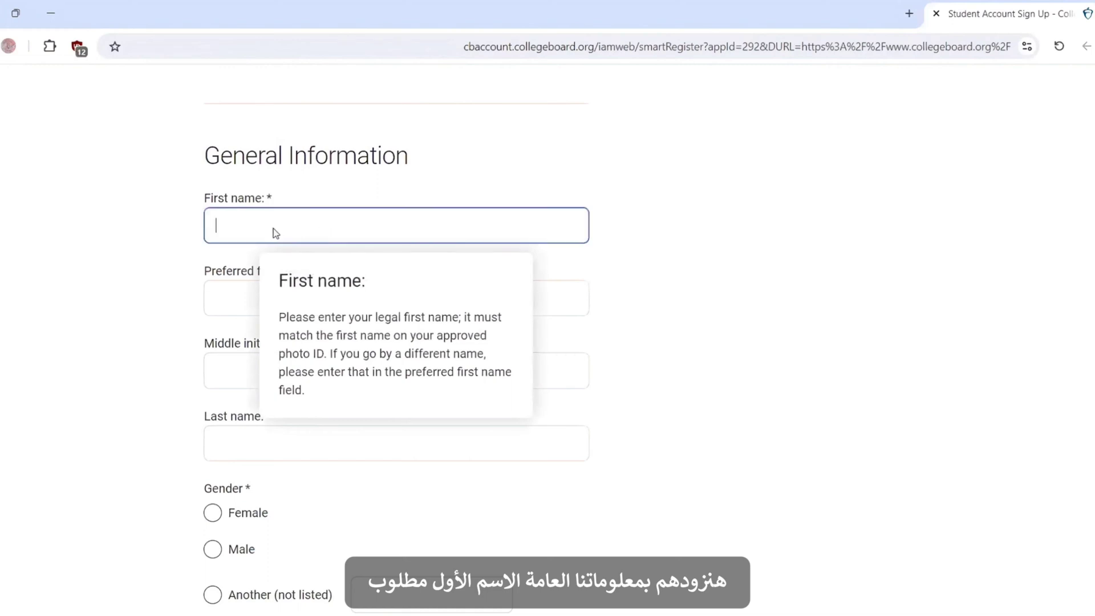
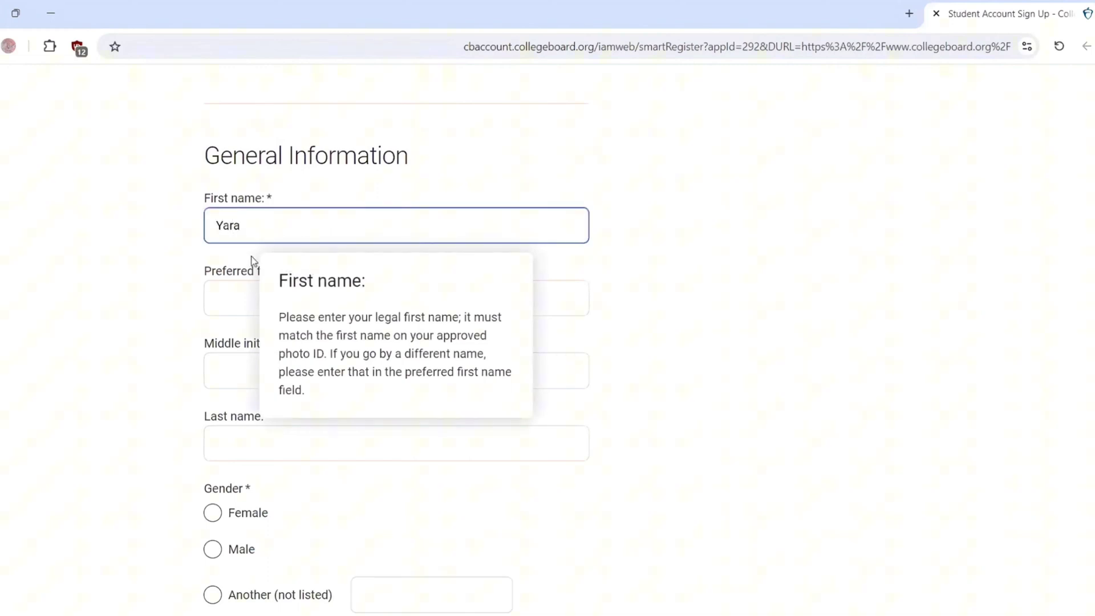
mouse_move(264, 286)
left_click(226, 300)
type("Y")
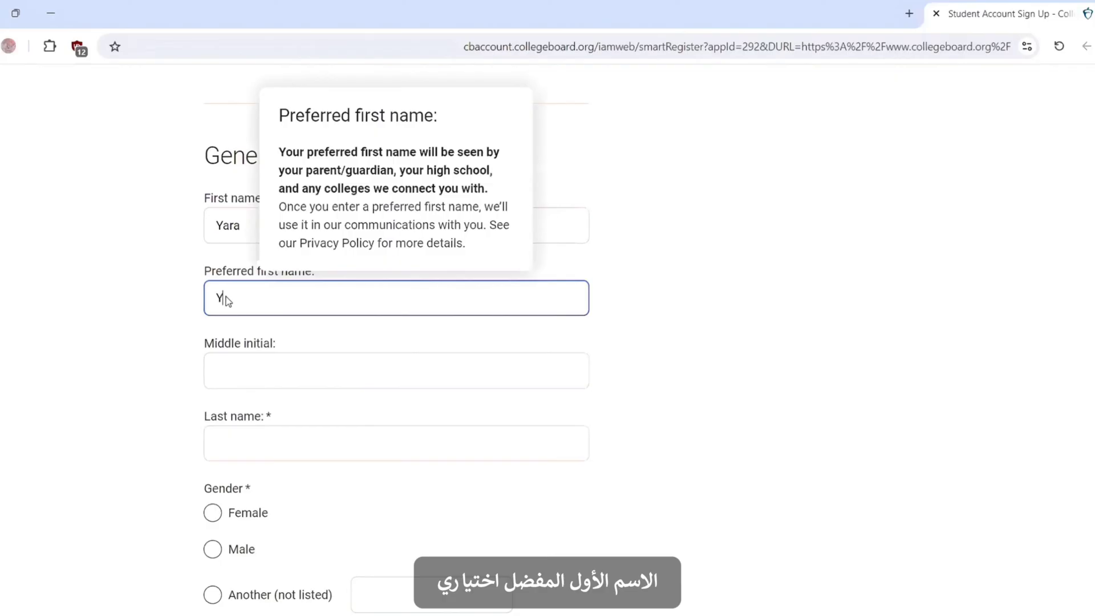
type("ara")
left_click(252, 386)
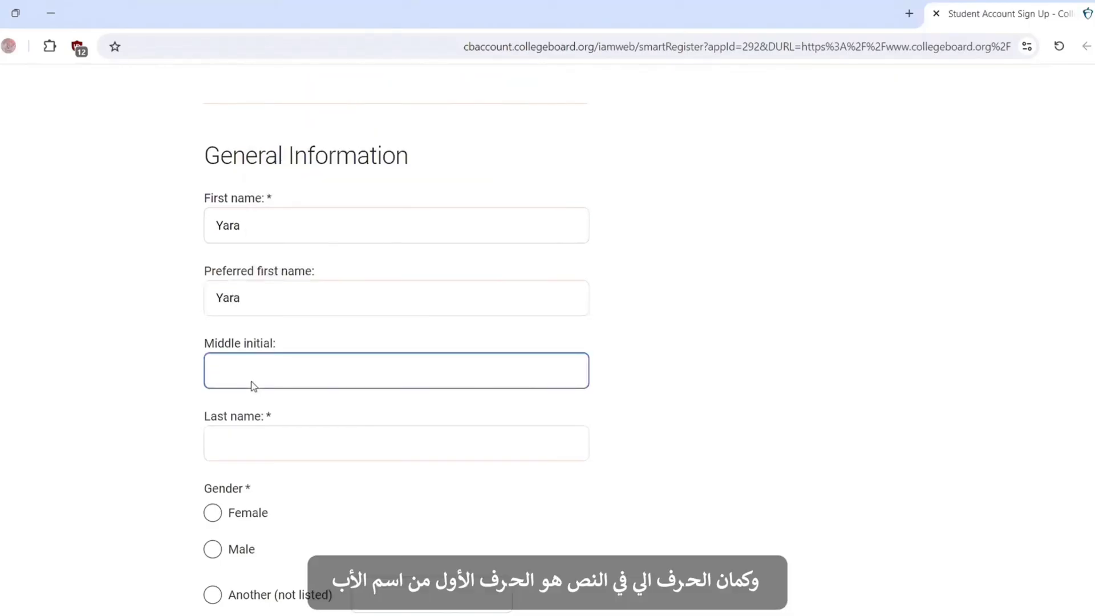
type("M")
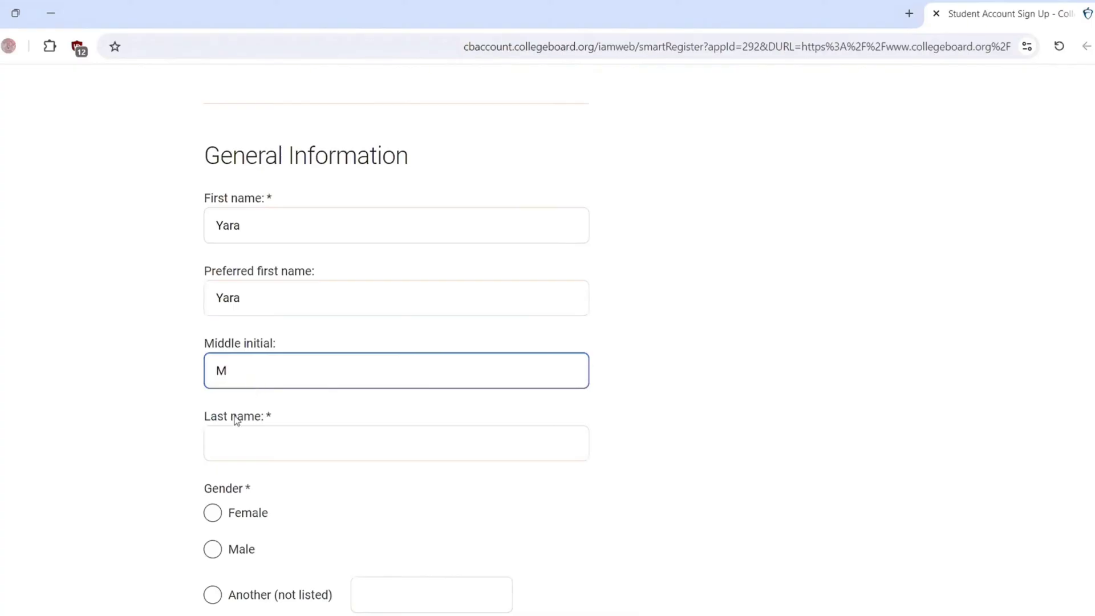
left_click(237, 441)
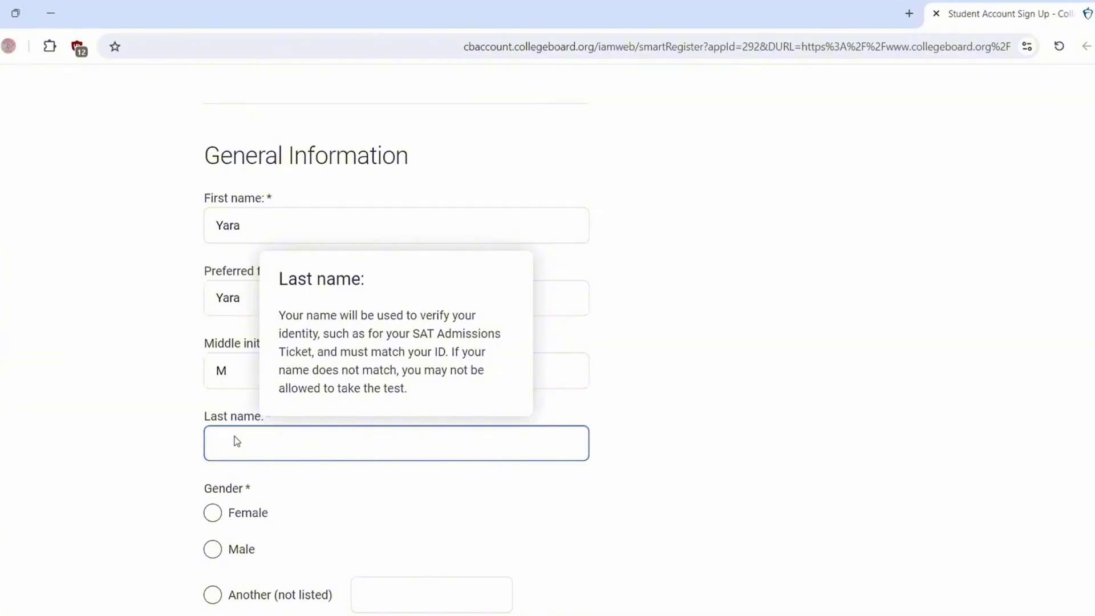
Step: Enter the last name, select Female, and set the birth date to October 09, 2007
scroll(538, 242, "down", 4)
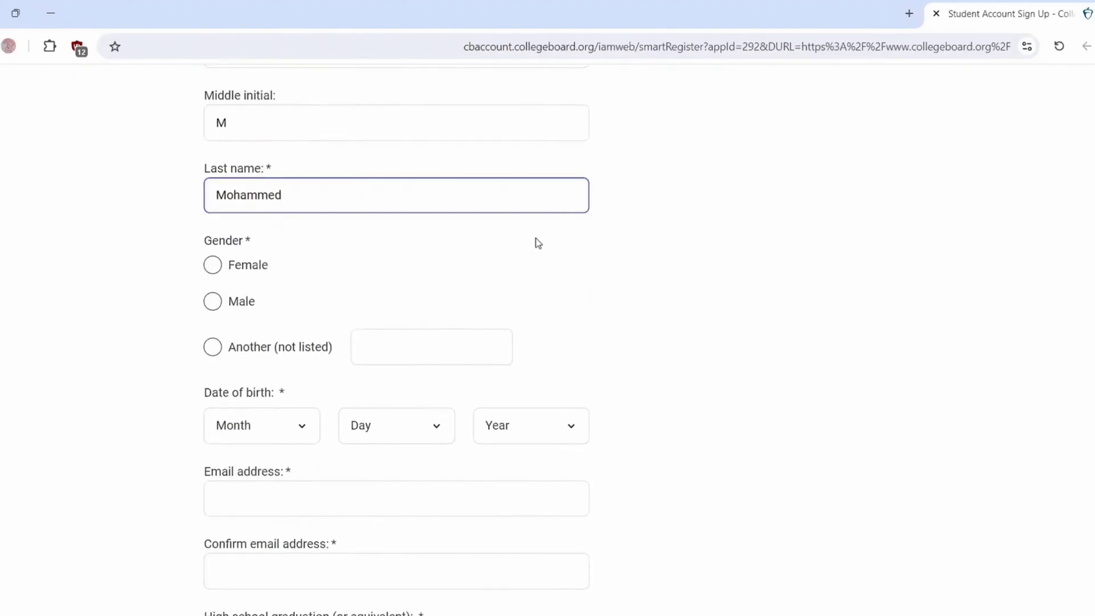
left_click(211, 268)
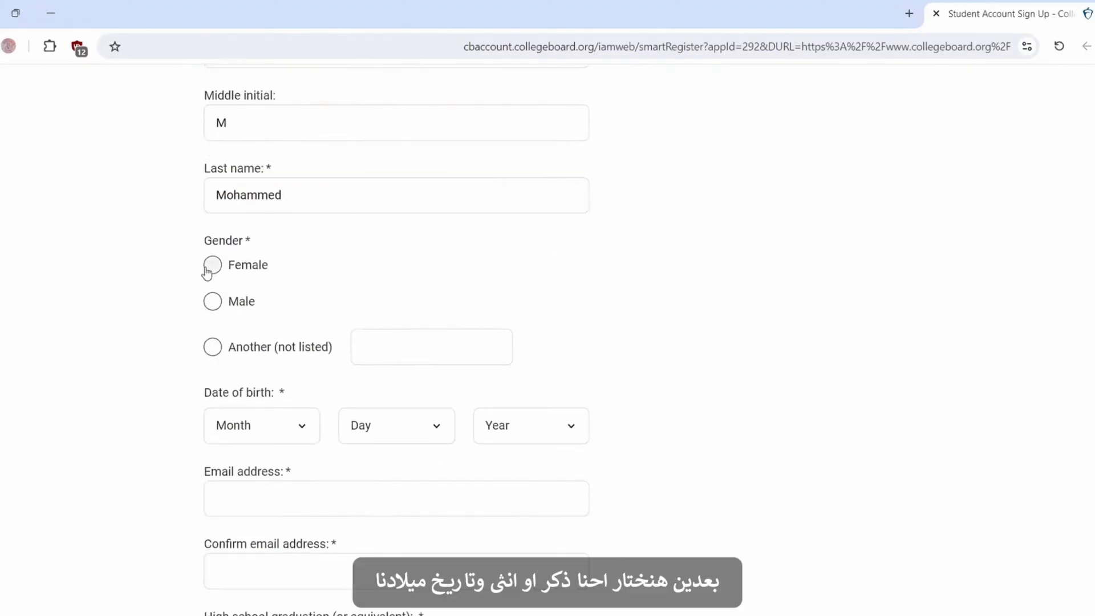
left_click(256, 427)
left_click(242, 370)
left_click(355, 423)
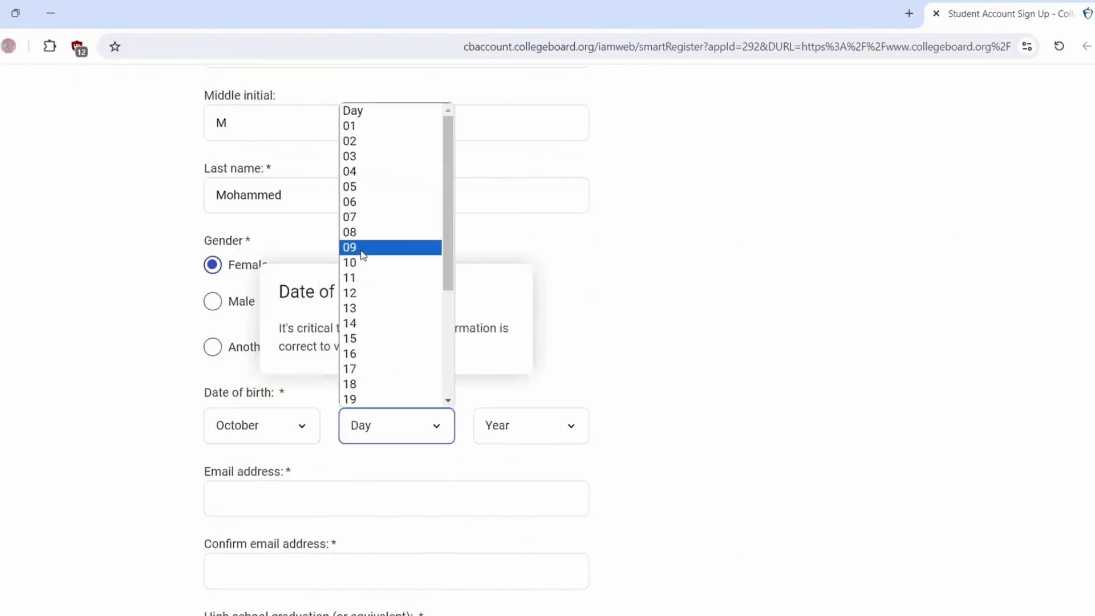
left_click(363, 249)
left_click(502, 429)
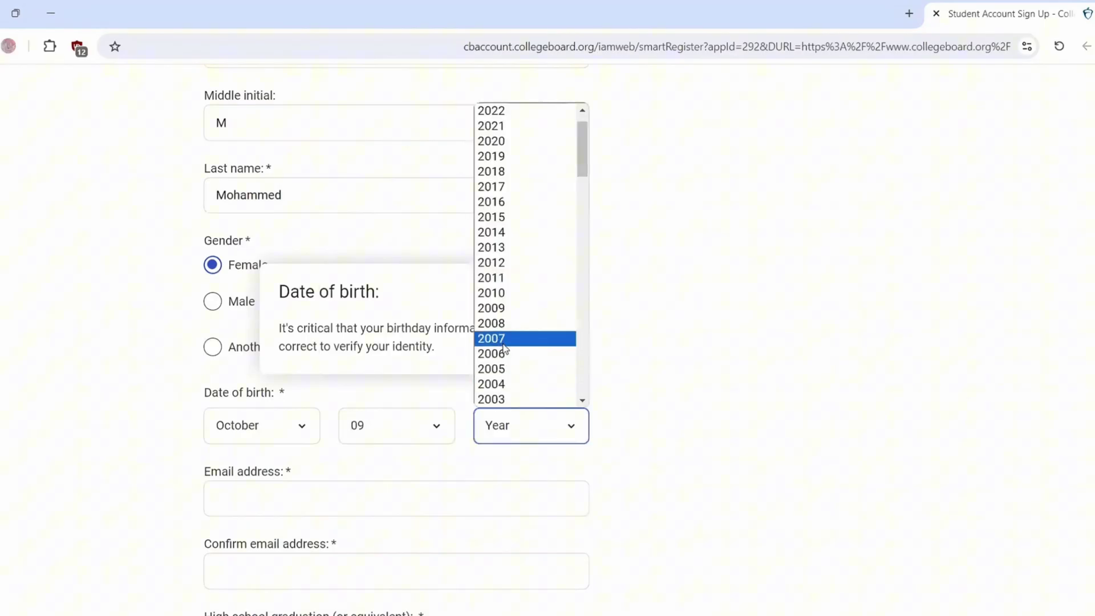
left_click(507, 338)
Step: Enter the student's email address and confirm it in the second field
scroll(961, 373, "down", 3)
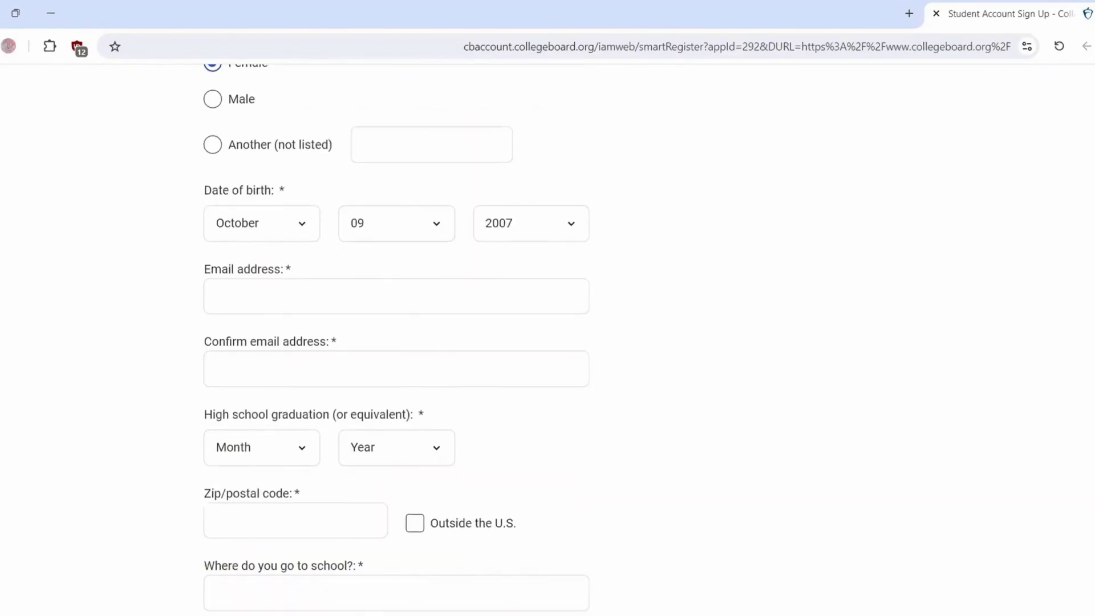
left_click(340, 295)
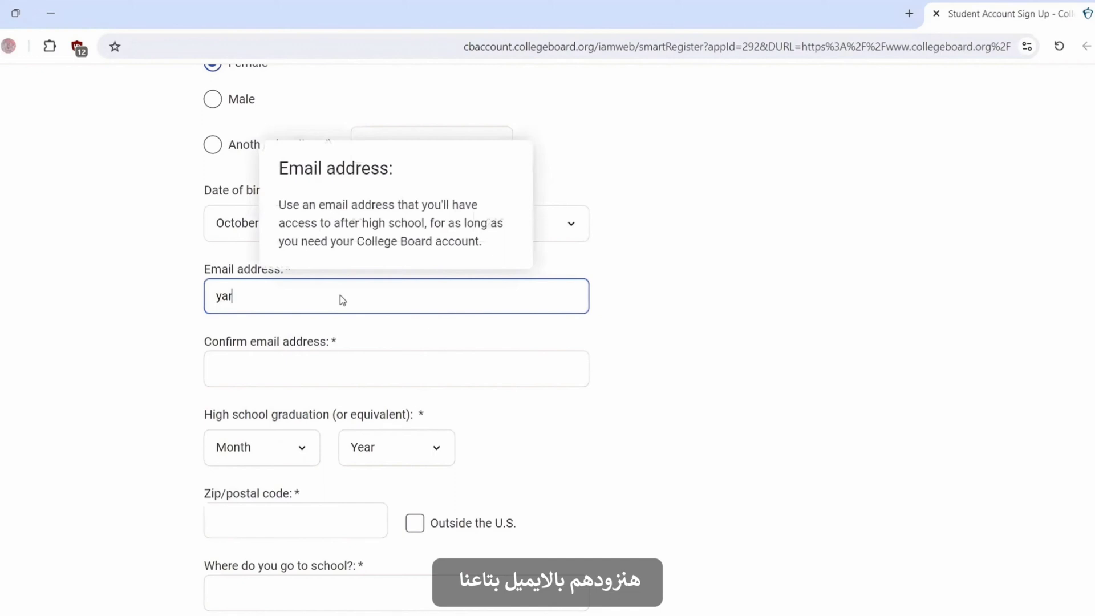
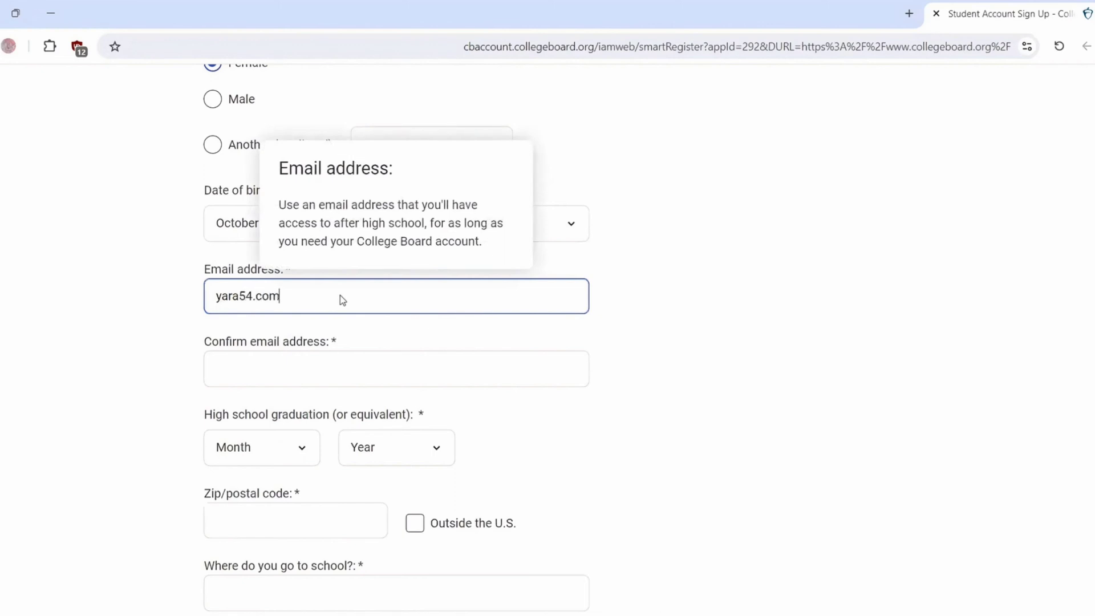
left_click(254, 370)
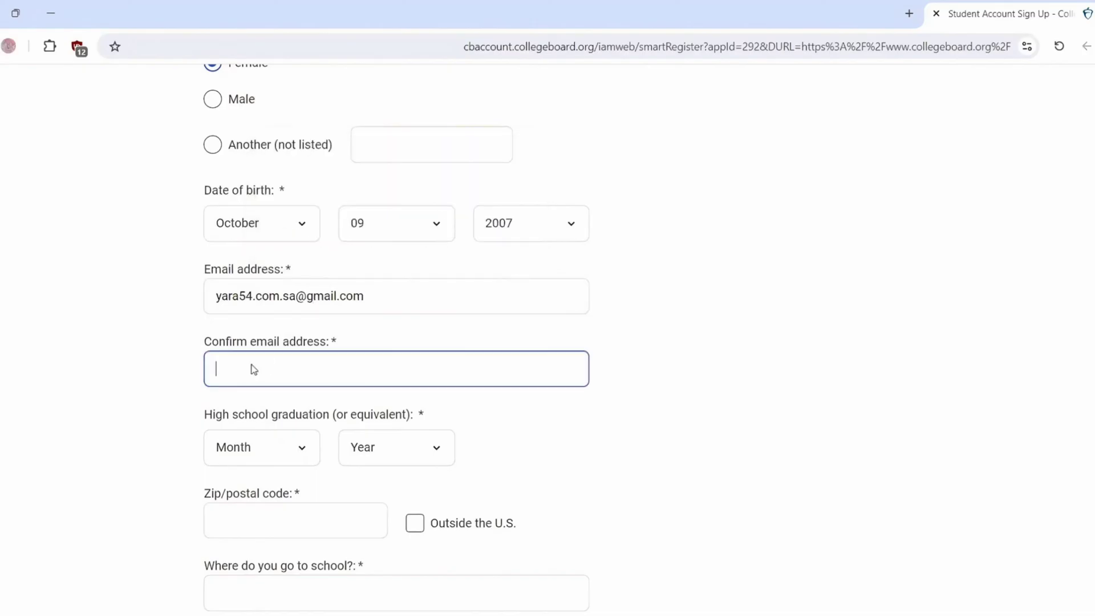
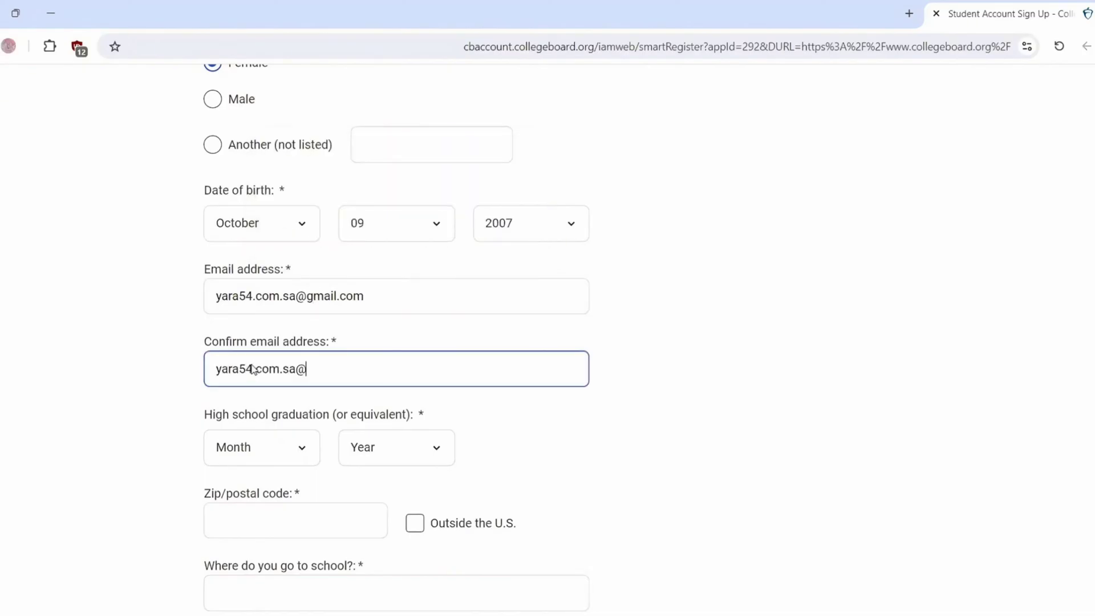
Step: Set the high school graduation date to June 2025
left_click(269, 449)
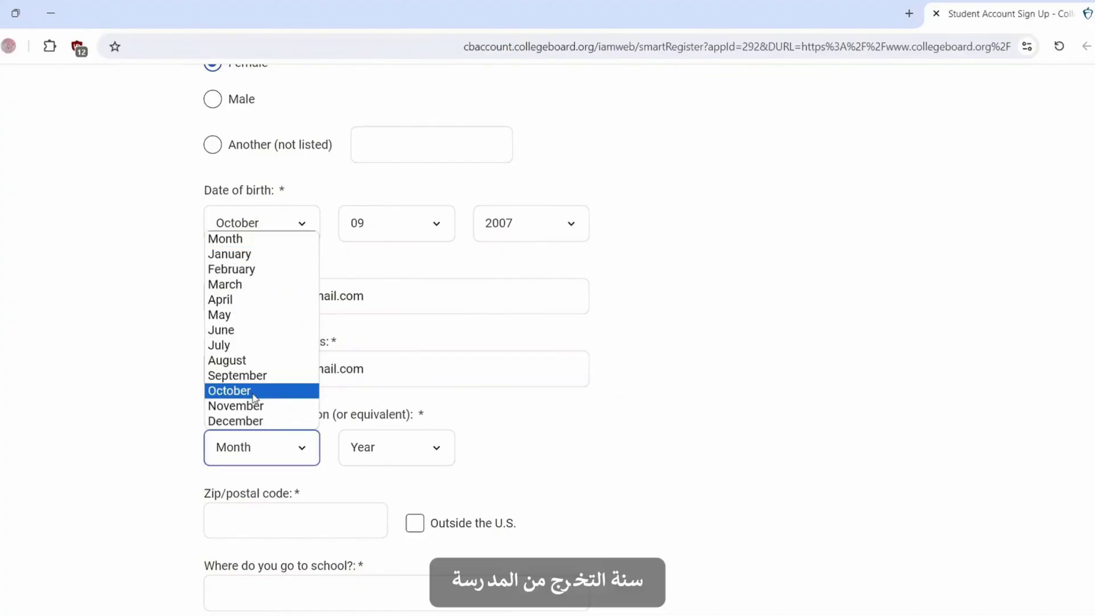
left_click(240, 393)
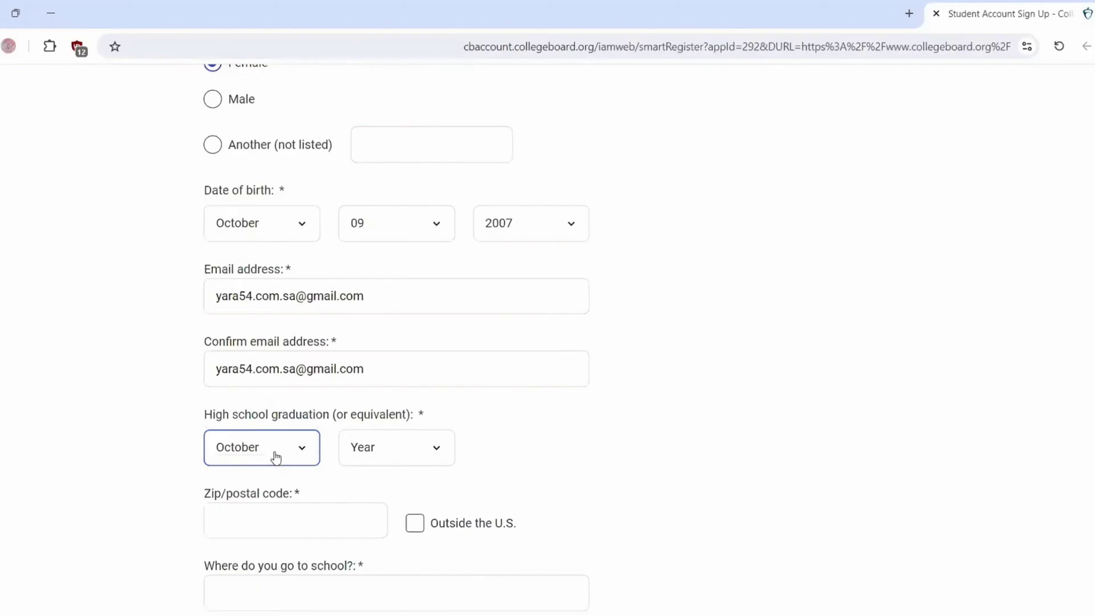
left_click(276, 457)
left_click(257, 328)
left_click(404, 450)
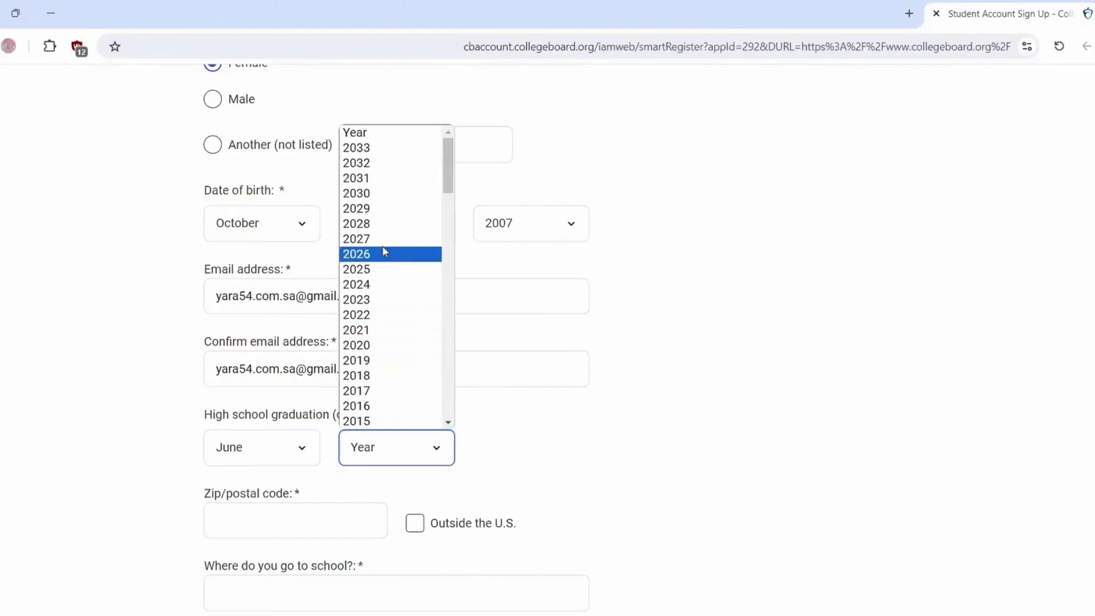
left_click(368, 270)
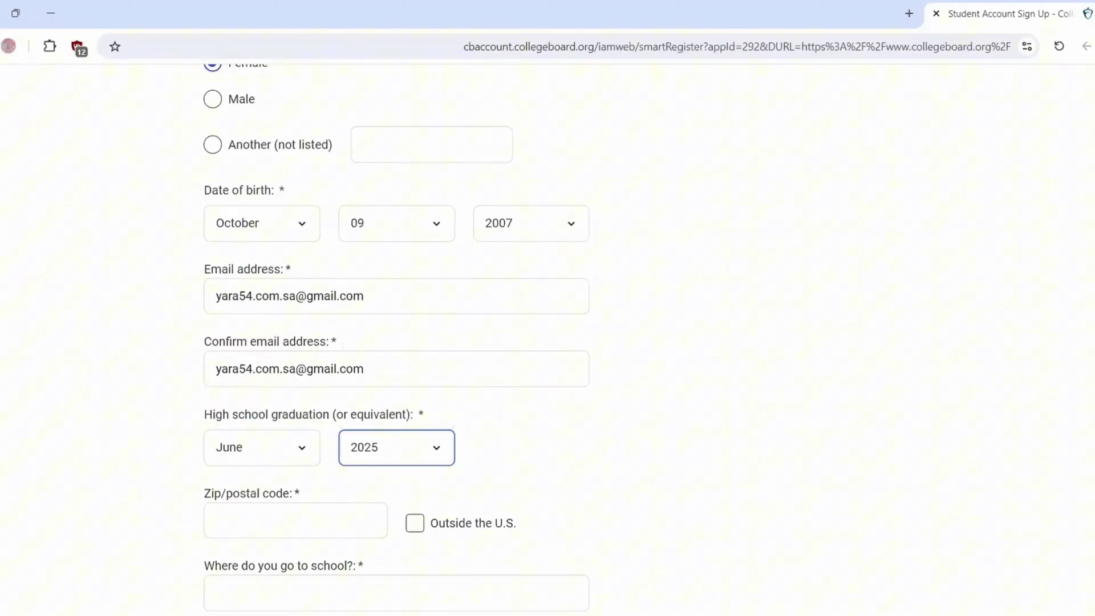
Step: Mark the zip/postal code as Outside the U.S. and start the school search
scroll(396, 342, "down", 4)
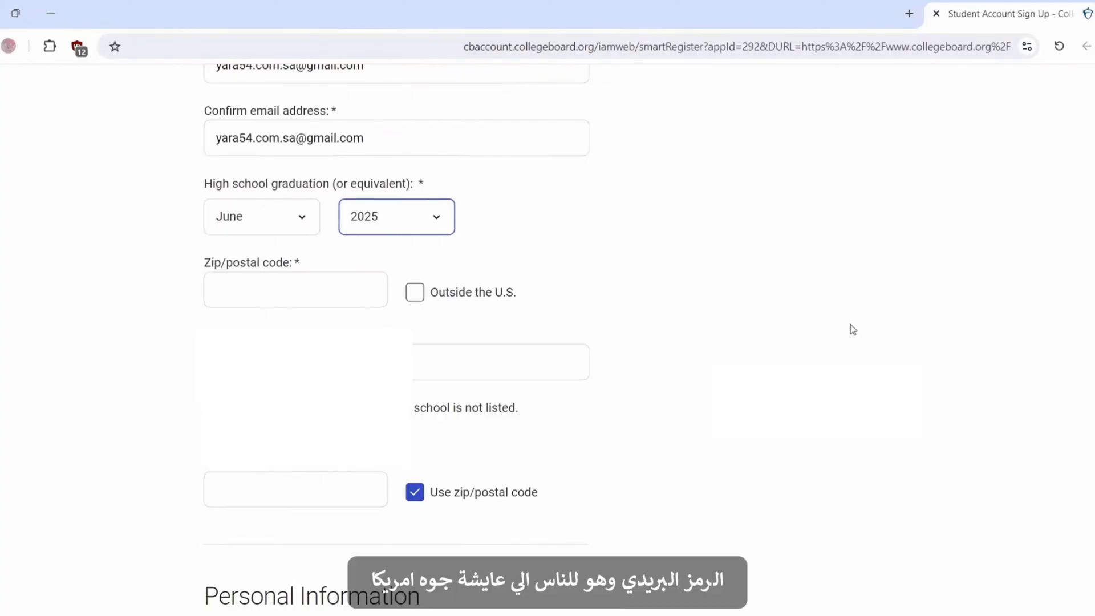
left_click(415, 301)
left_click(501, 362)
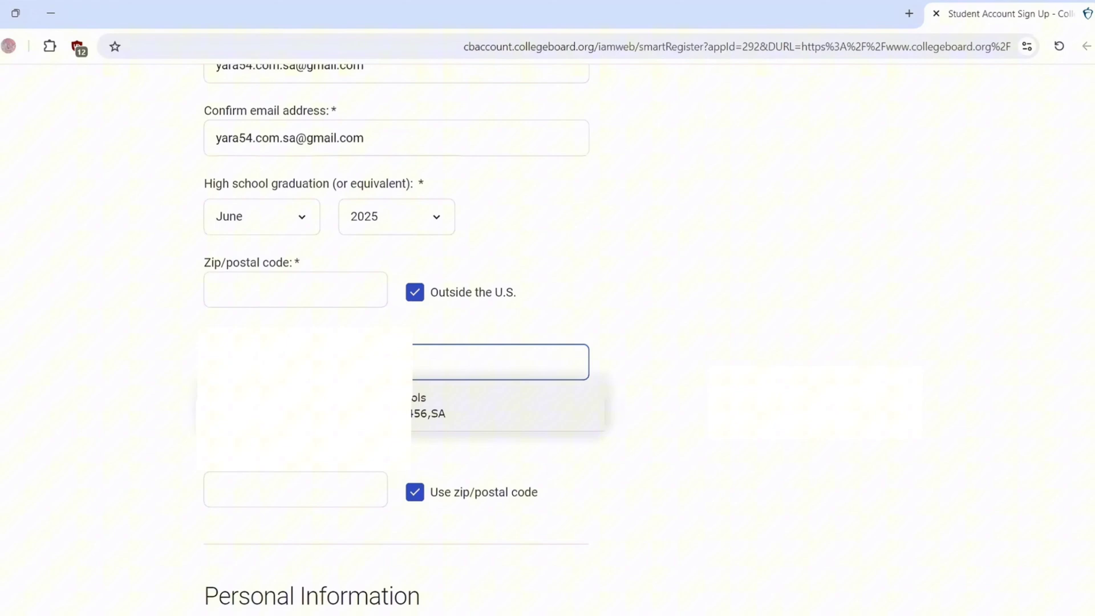
left_click(453, 407)
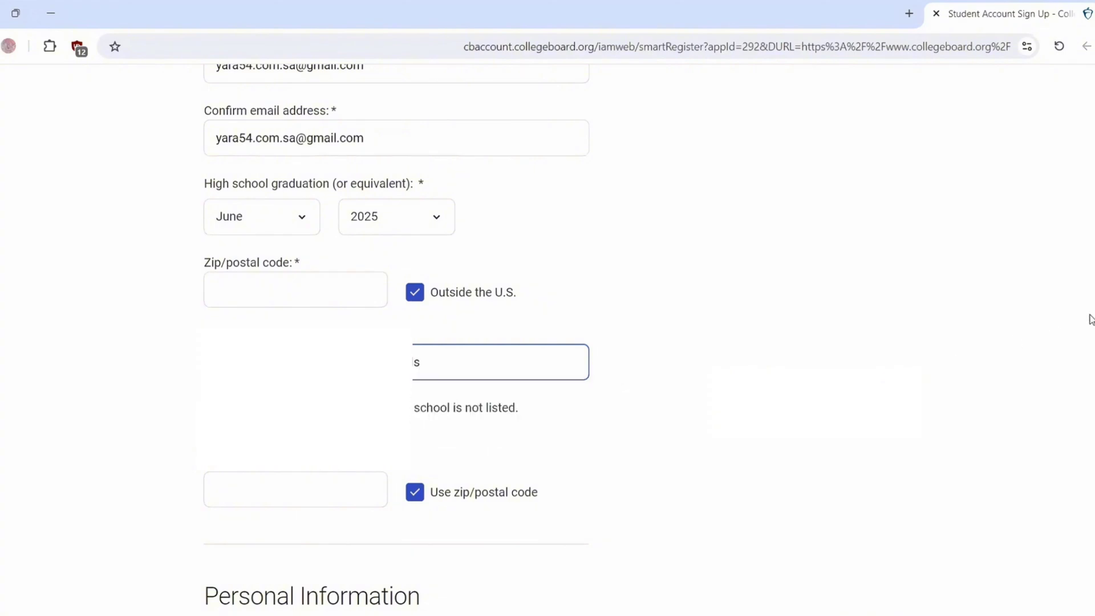
scroll(1076, 342, "down", 7)
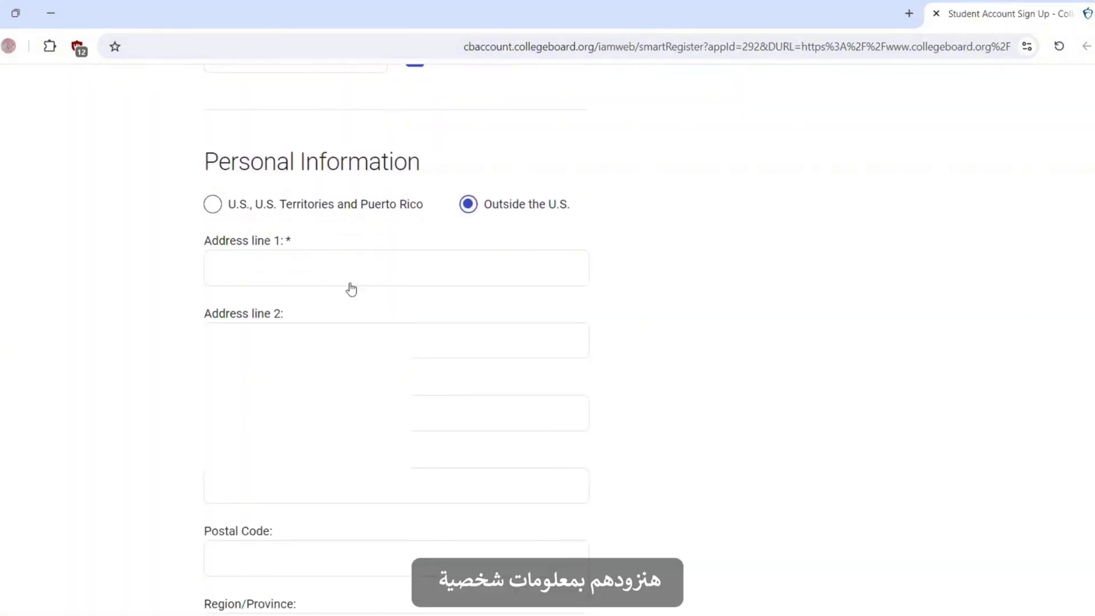
left_click(348, 273)
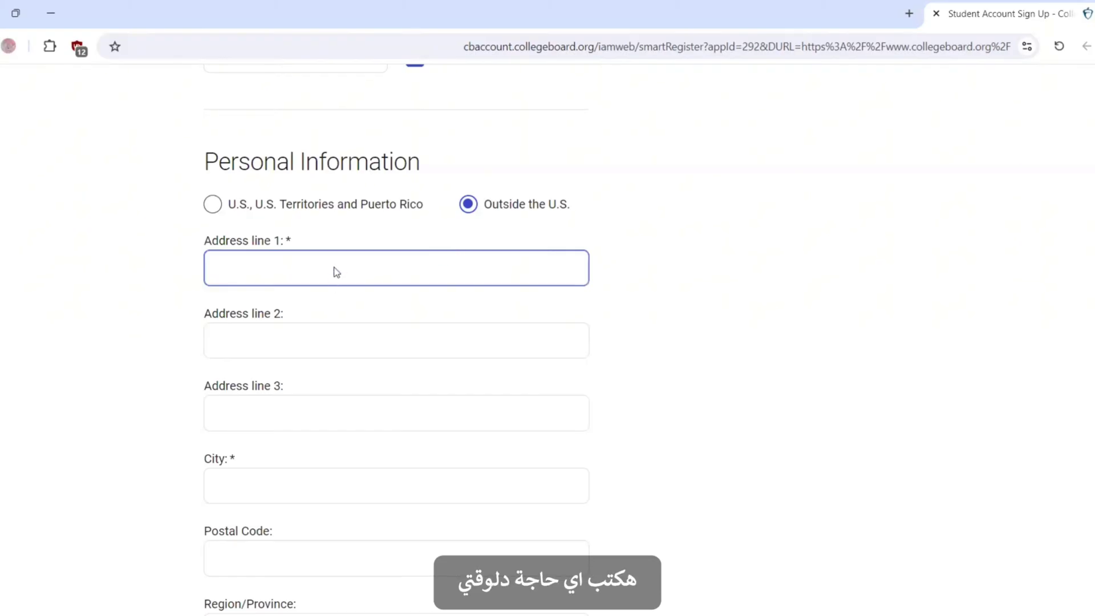
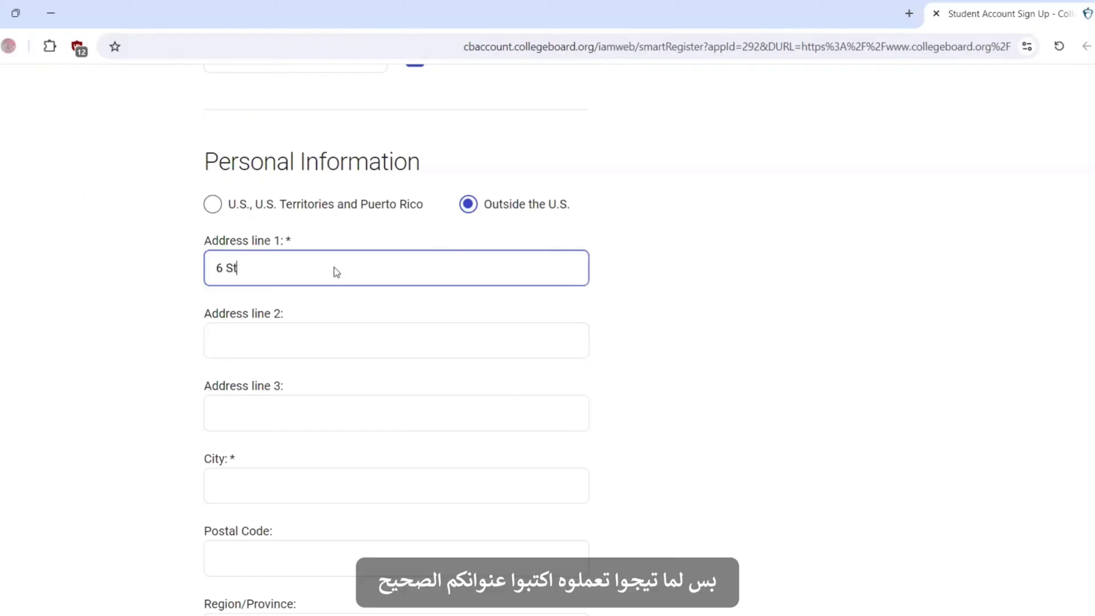
scroll(471, 250, "down", 4)
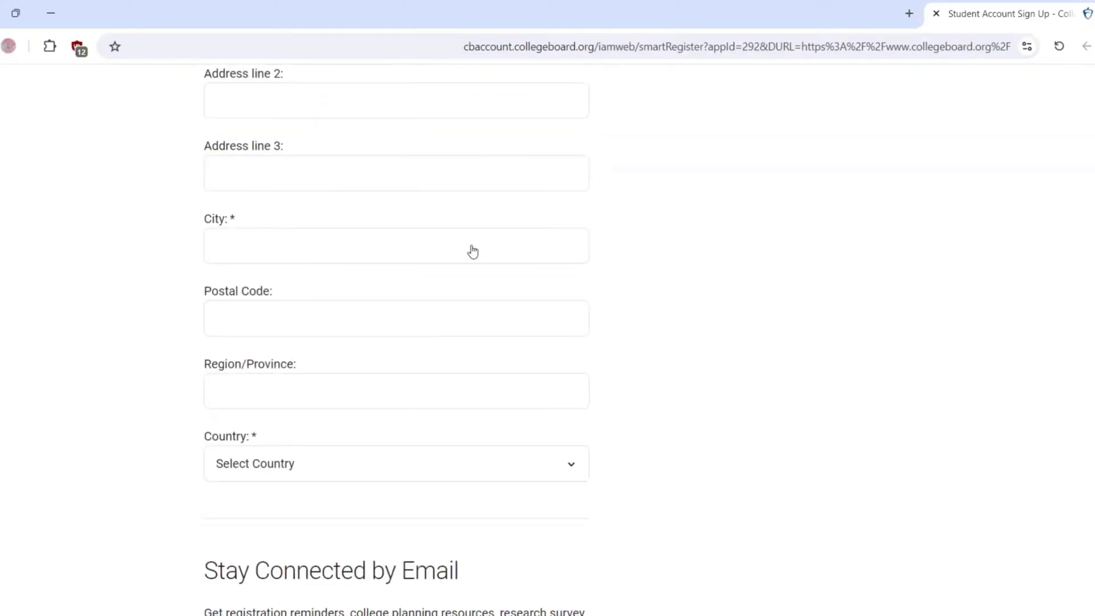
left_click(402, 246)
type("Riyadh")
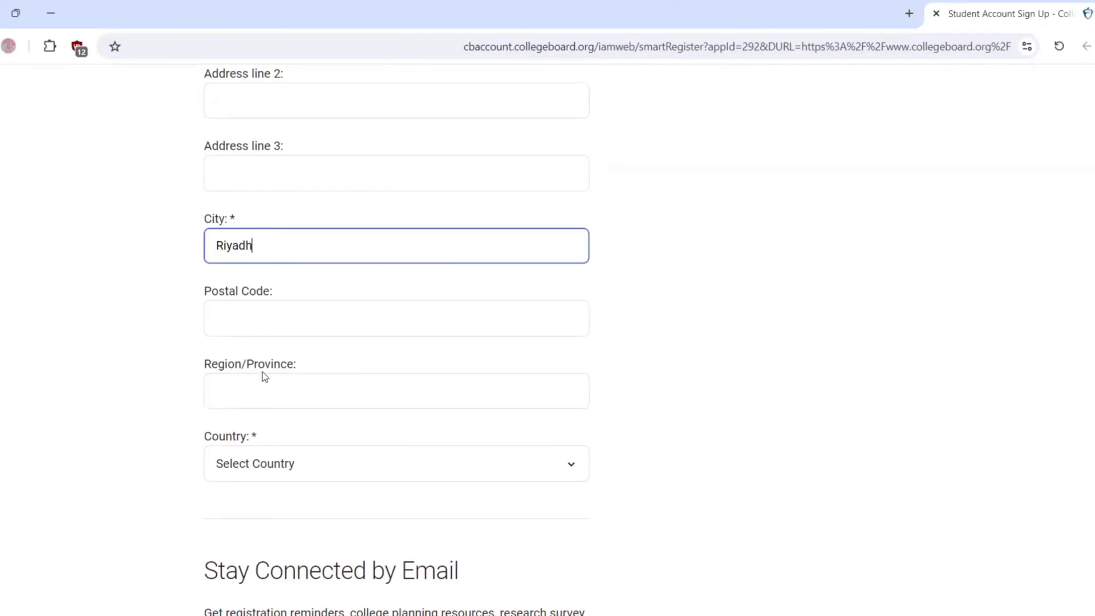
left_click(241, 465)
scroll(573, 232, "down", 20)
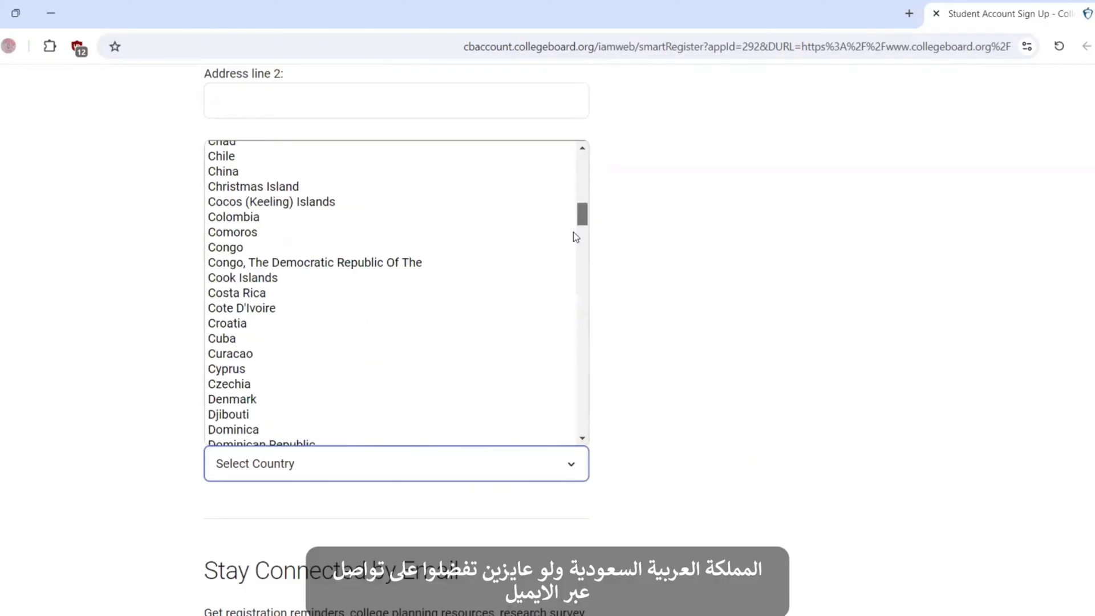
left_click(245, 281)
Step: Opt in to College Board emails, accept the Legal Terms for Students, and submit
scroll(245, 281, "down", 4)
scroll(581, 367, "down", 3)
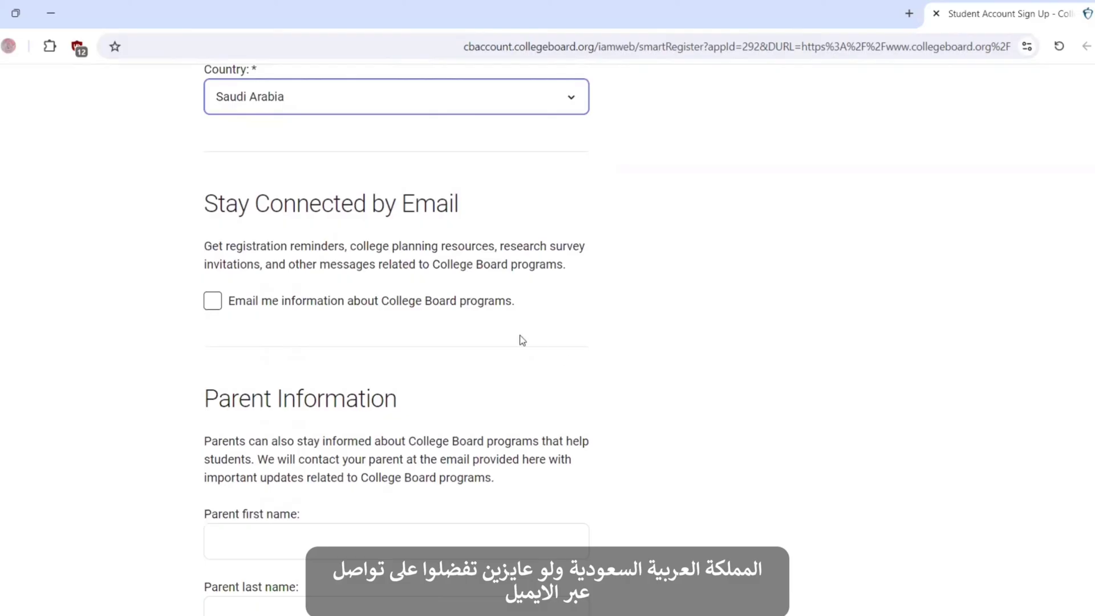
left_click(214, 306)
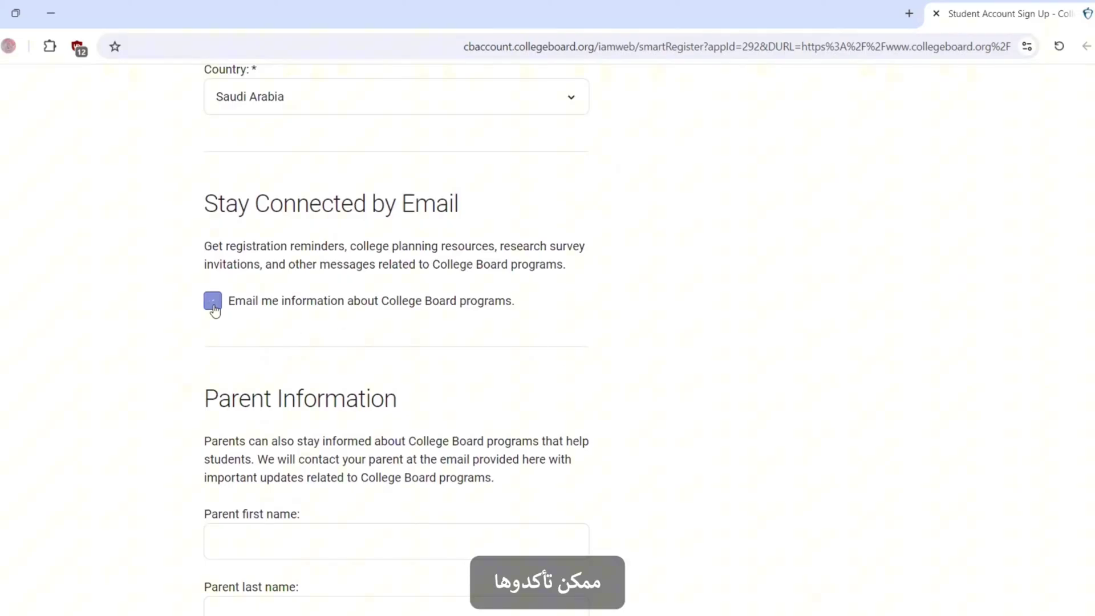
left_click(420, 301)
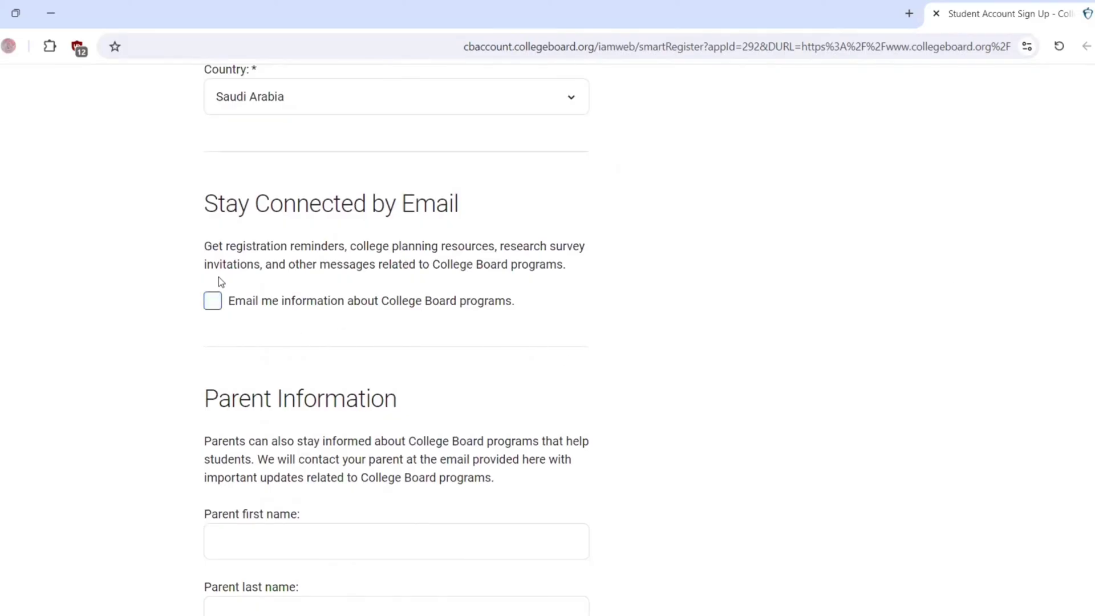
left_click(213, 300)
scroll(858, 347, "down", 3)
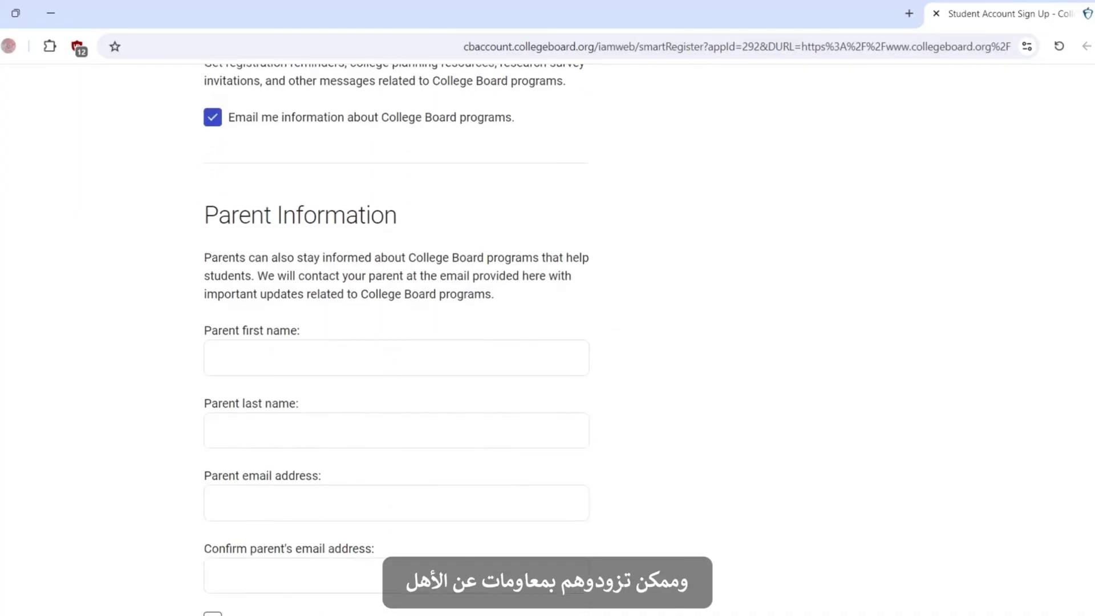
scroll(421, 469, "down", 8)
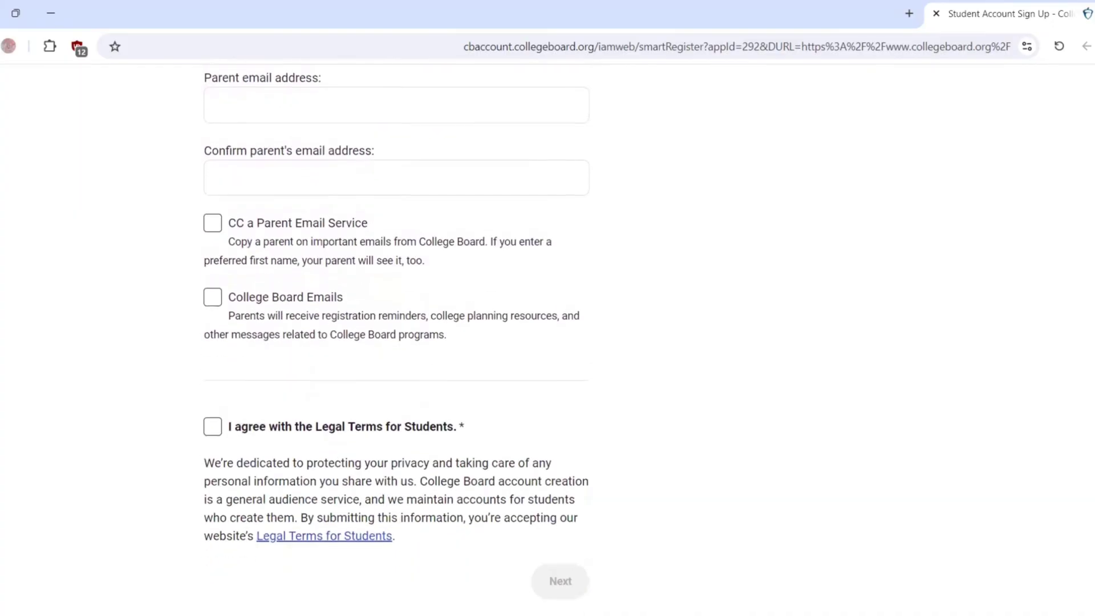
left_click(212, 409)
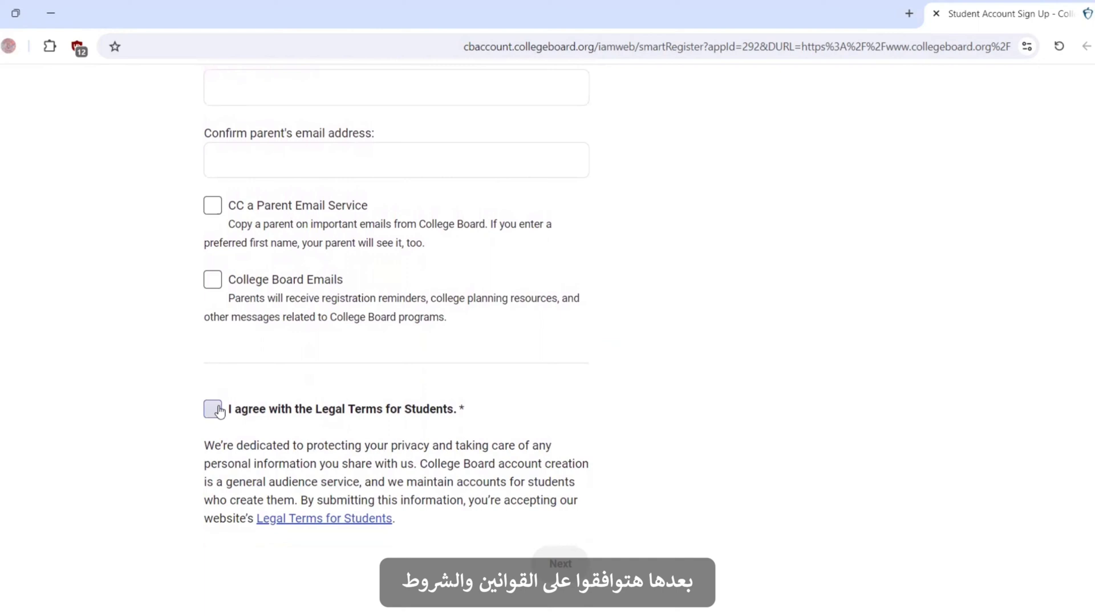
left_click(566, 562)
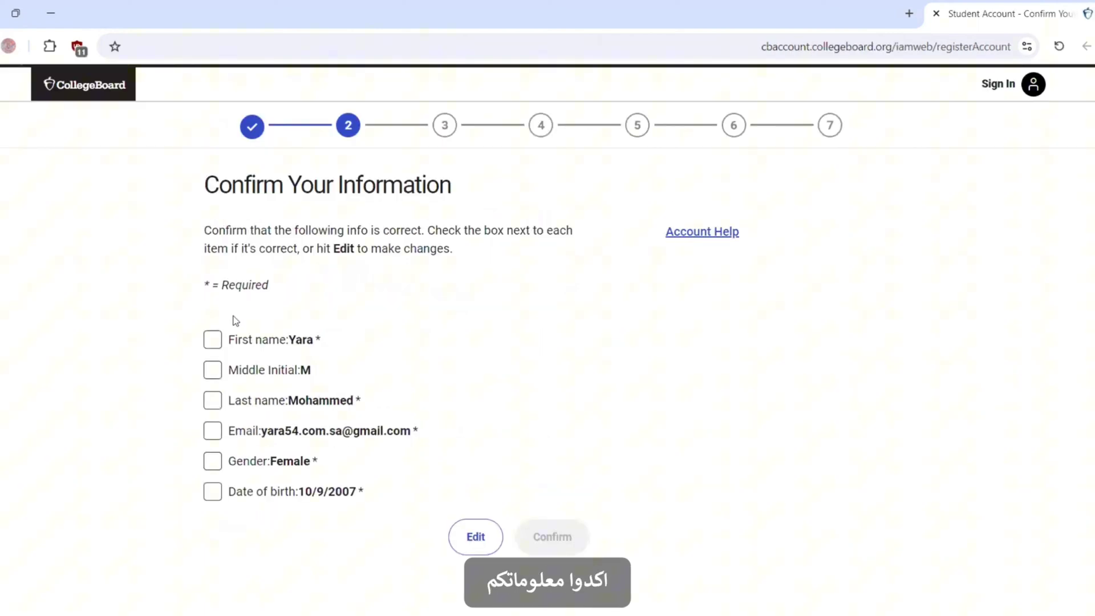
Step: Check off first name, middle initial, last name, email, gender and birth date, then confirm
left_click(212, 340)
left_click(212, 370)
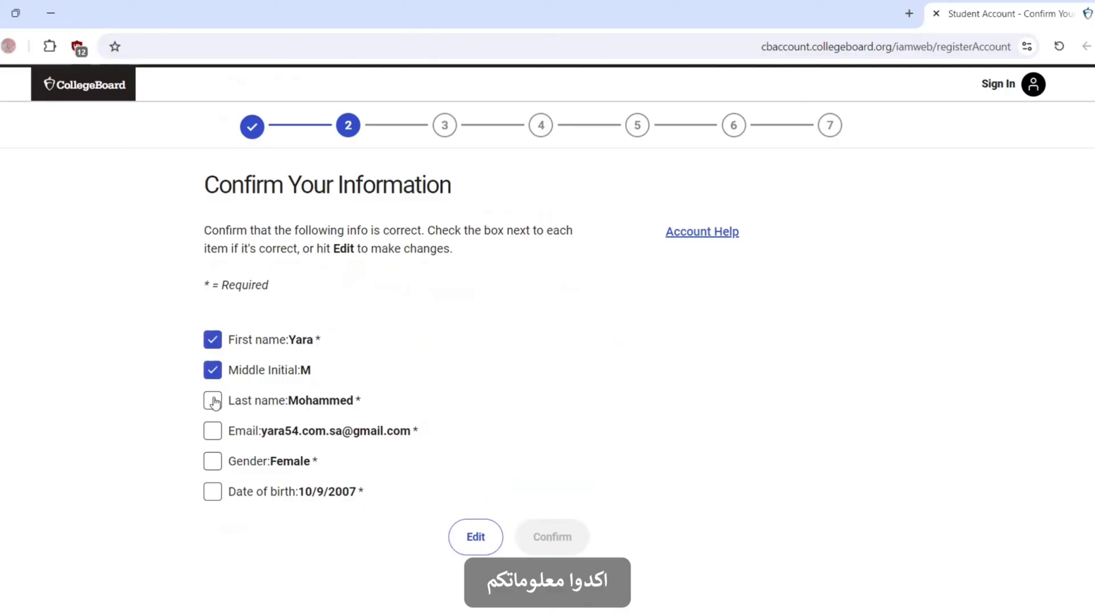
left_click(212, 431)
left_click(212, 400)
left_click(213, 464)
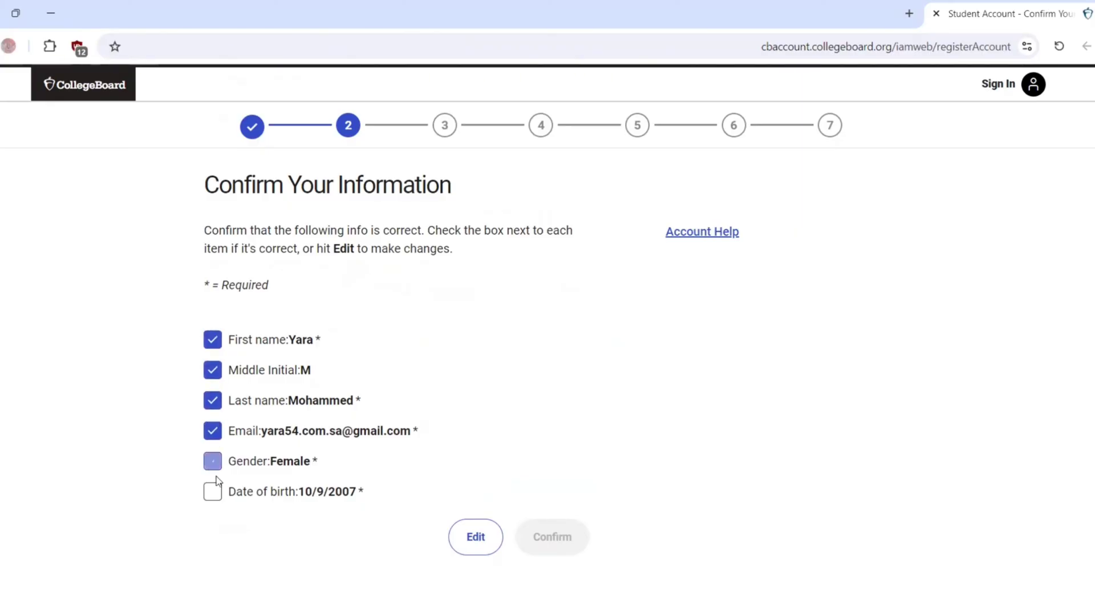
left_click(215, 494)
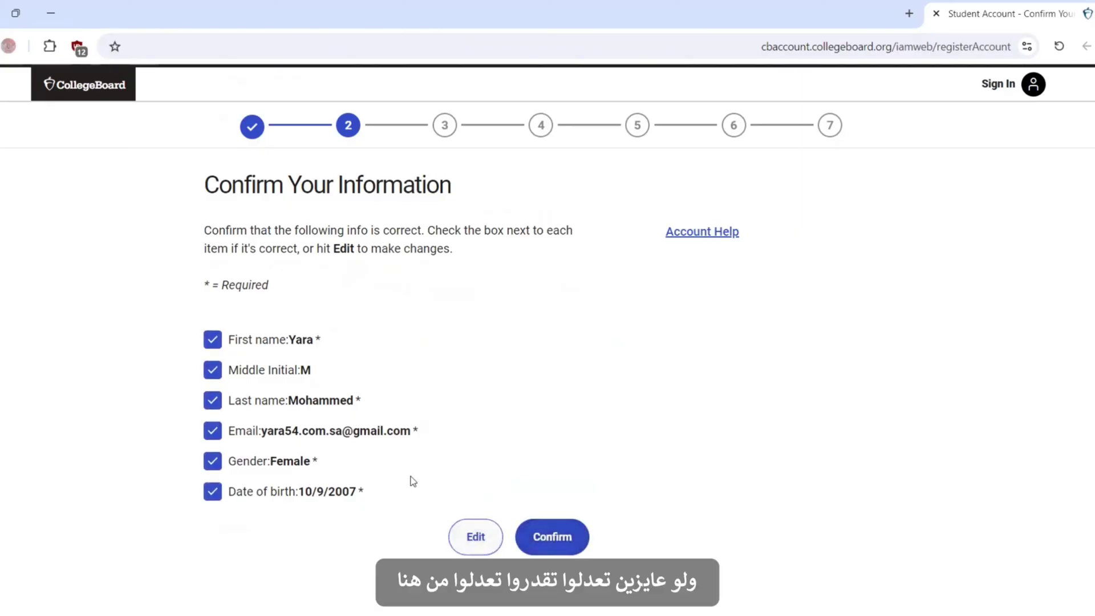
left_click(554, 543)
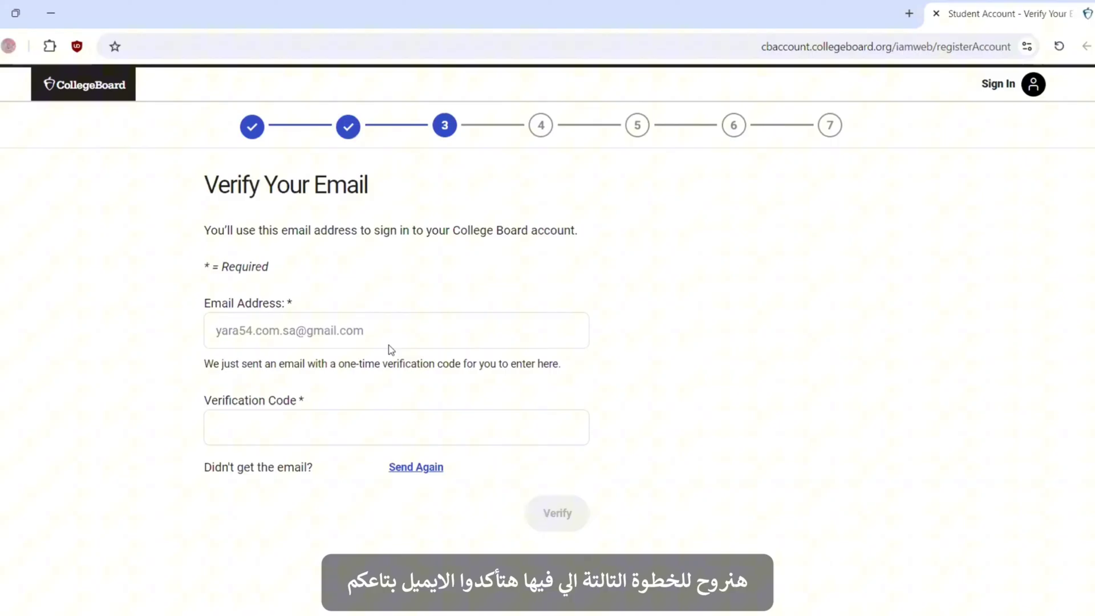
Step: Enter the emailed verification code and verify the email address
mouse_move(388, 344)
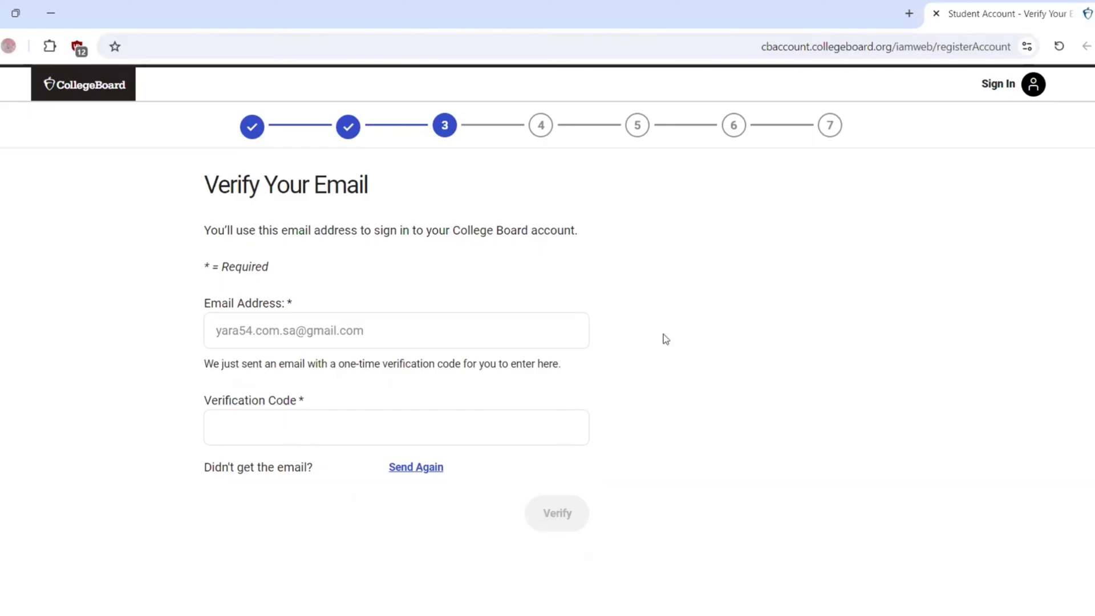
left_click(355, 422)
left_click(571, 499)
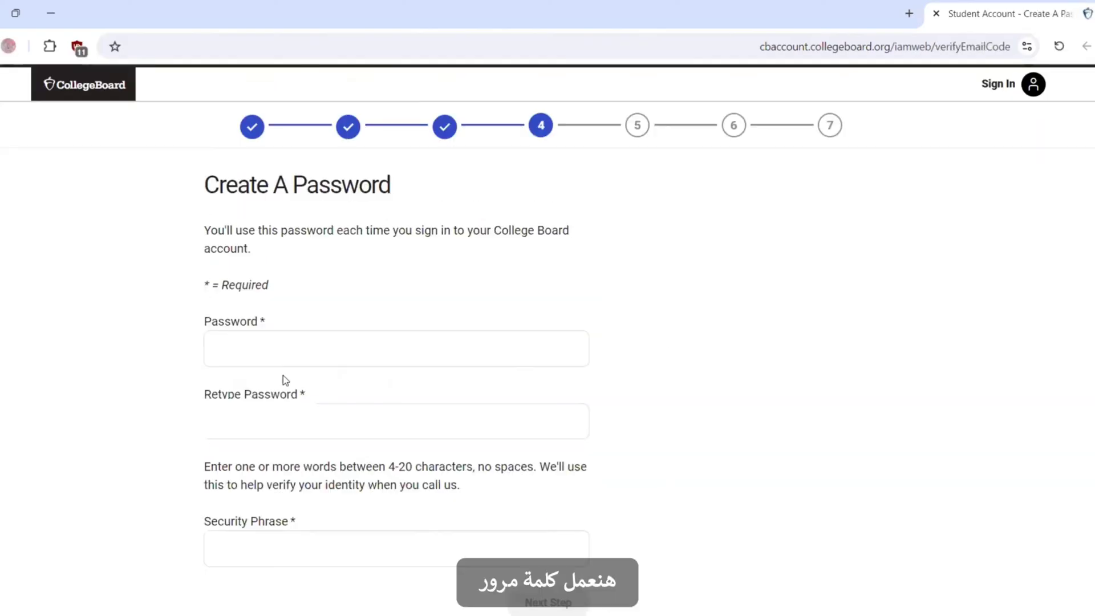
Step: Use Chrome's suggested strong password, fill in the security phrase, and submit
left_click(260, 358)
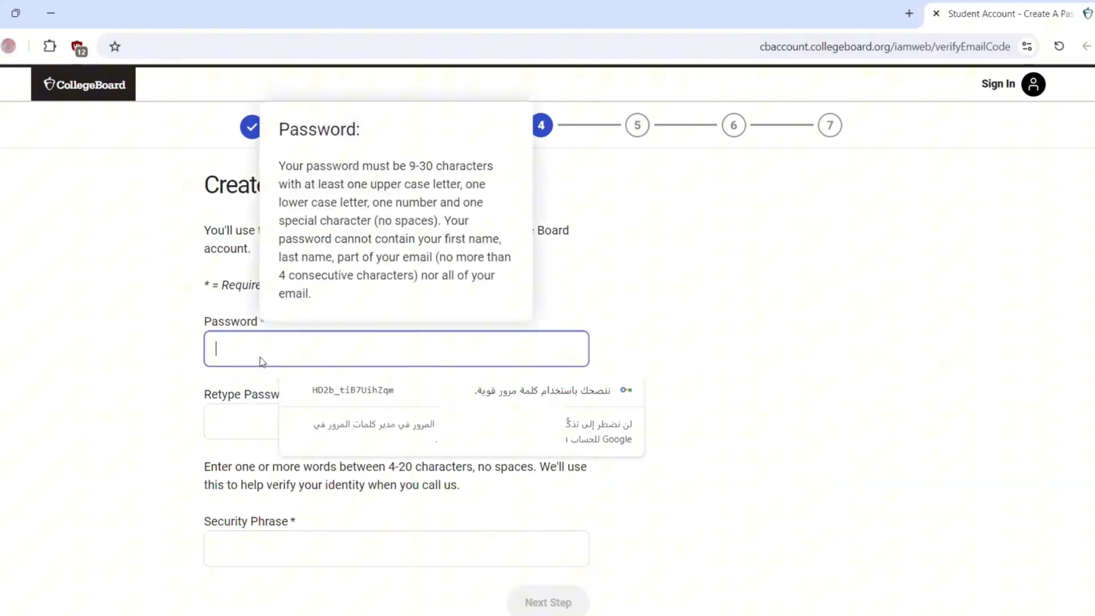
left_click(353, 390)
left_click(255, 545)
scroll(551, 513, "down", 1)
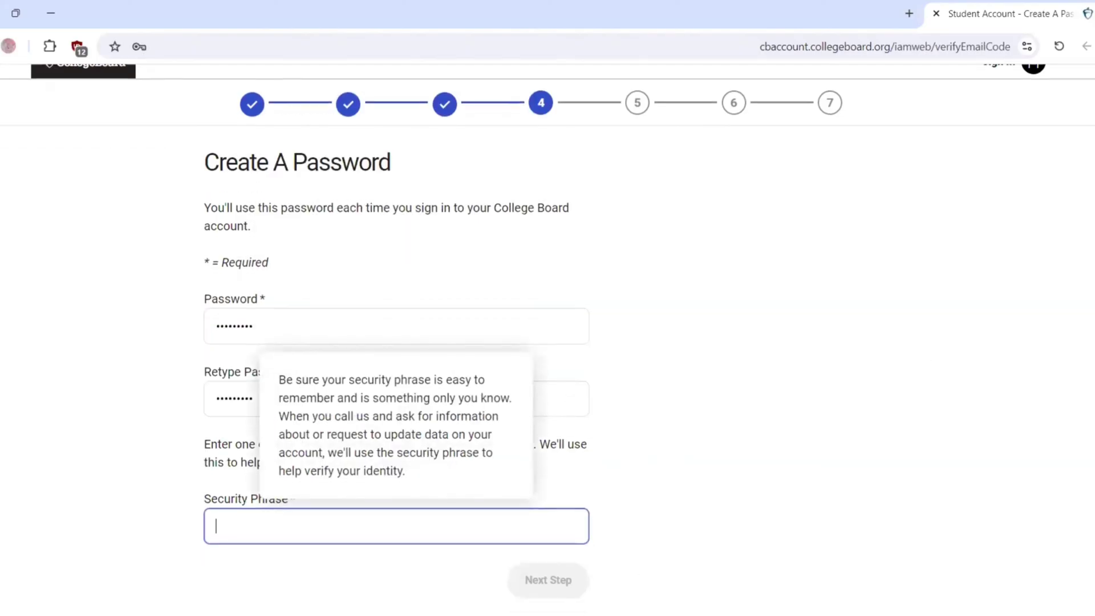
mouse_move(288, 523)
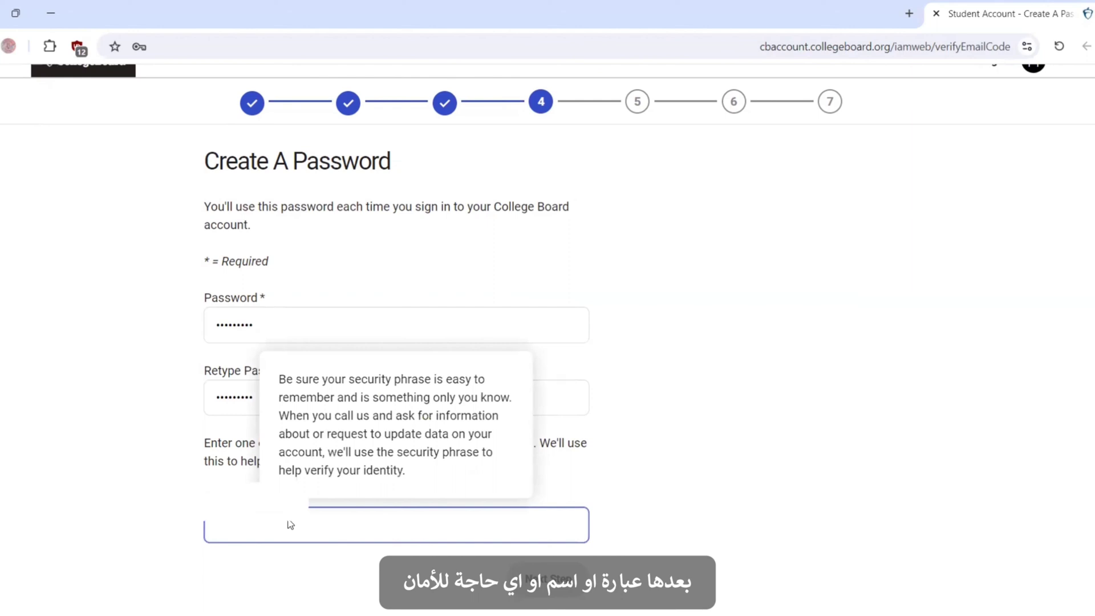
scroll(567, 565, "down", 1)
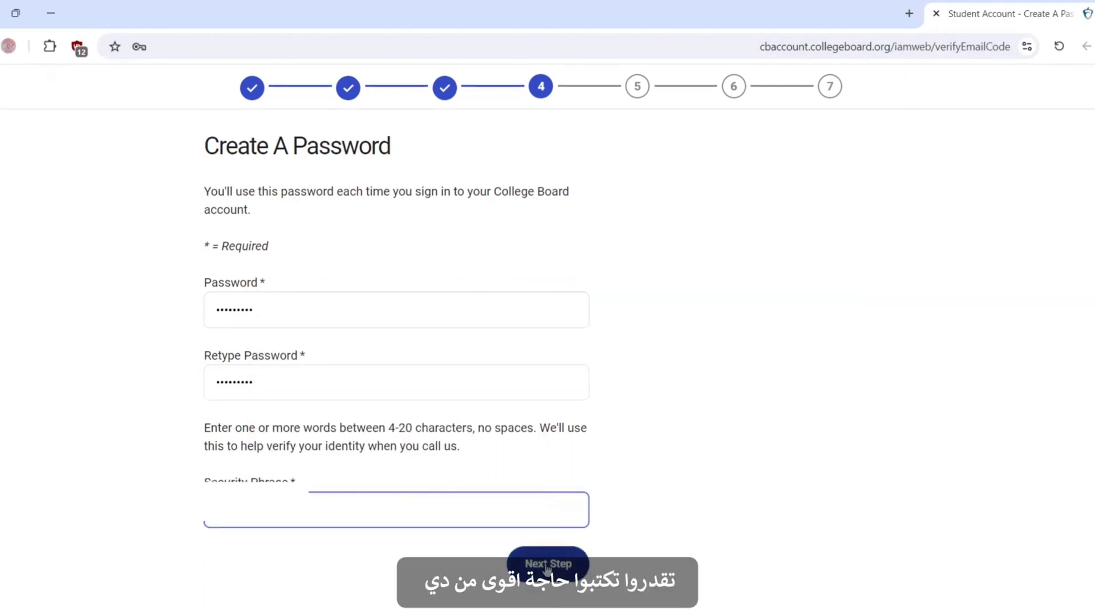
left_click(563, 563)
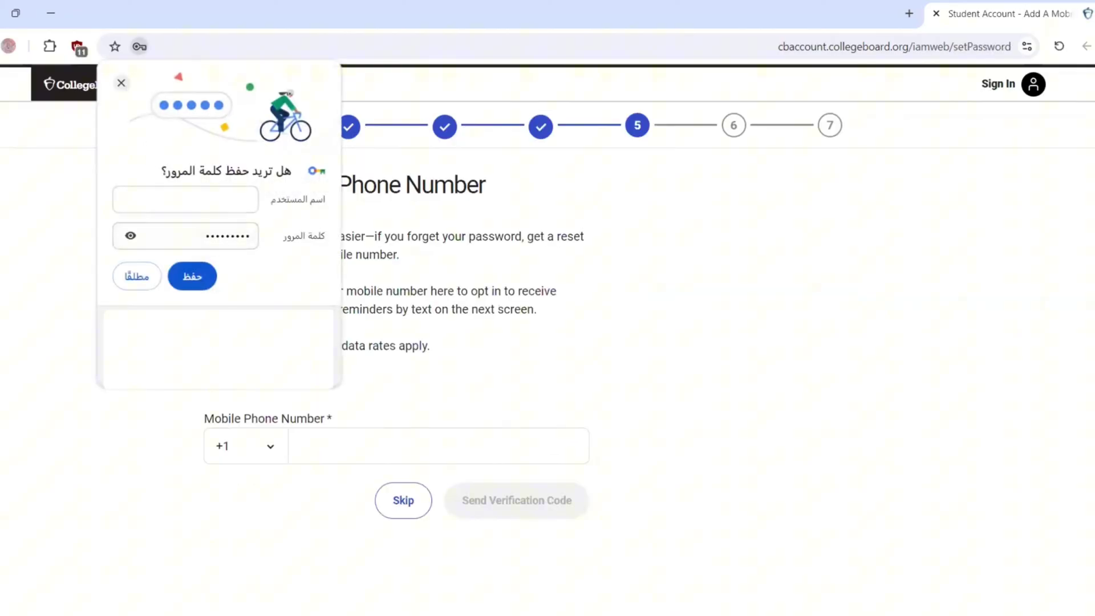
Step: Decline saving the password, skip the phone number, and continue to My SAT
left_click(121, 82)
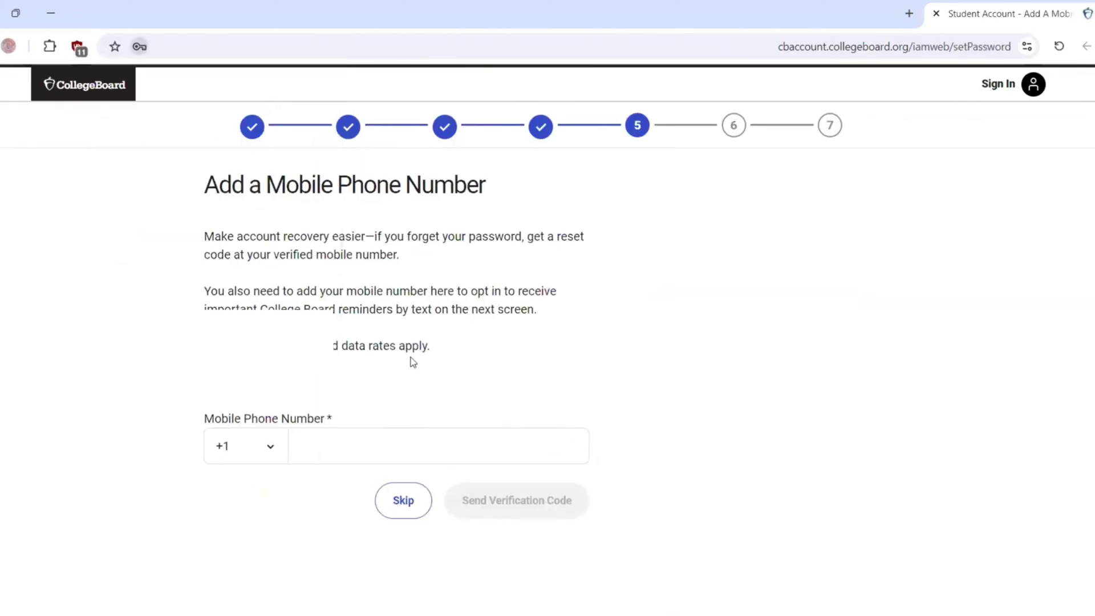
left_click(408, 500)
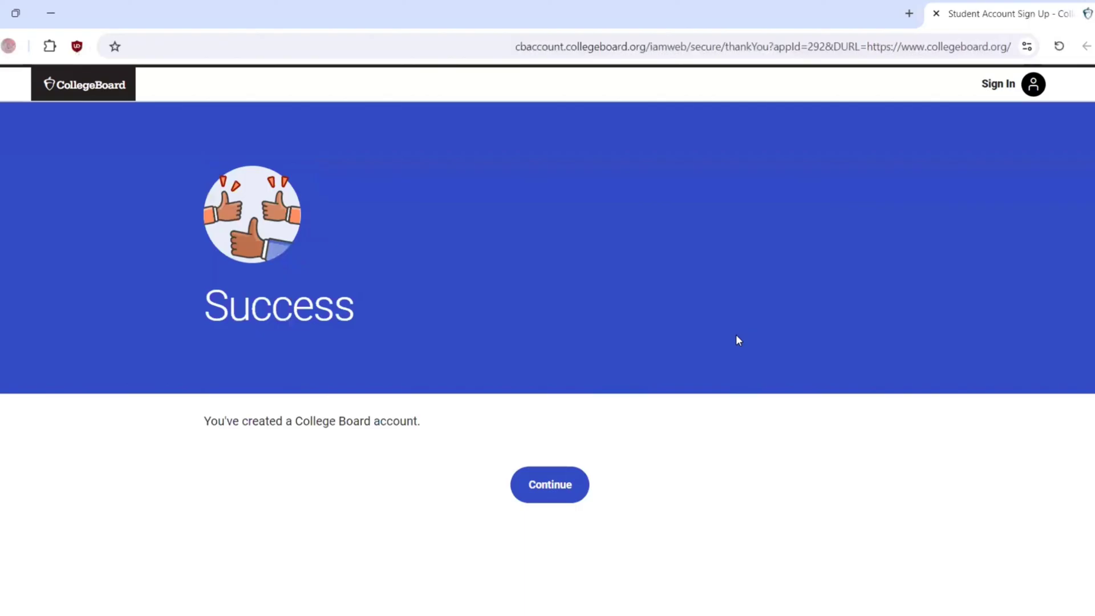
left_click(540, 488)
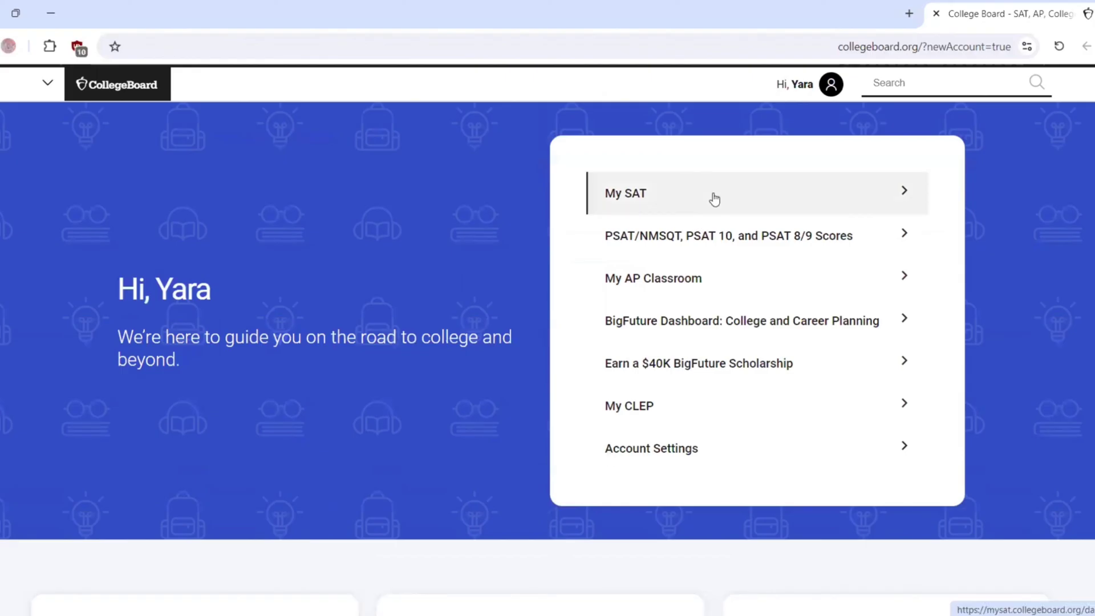
left_click(714, 197)
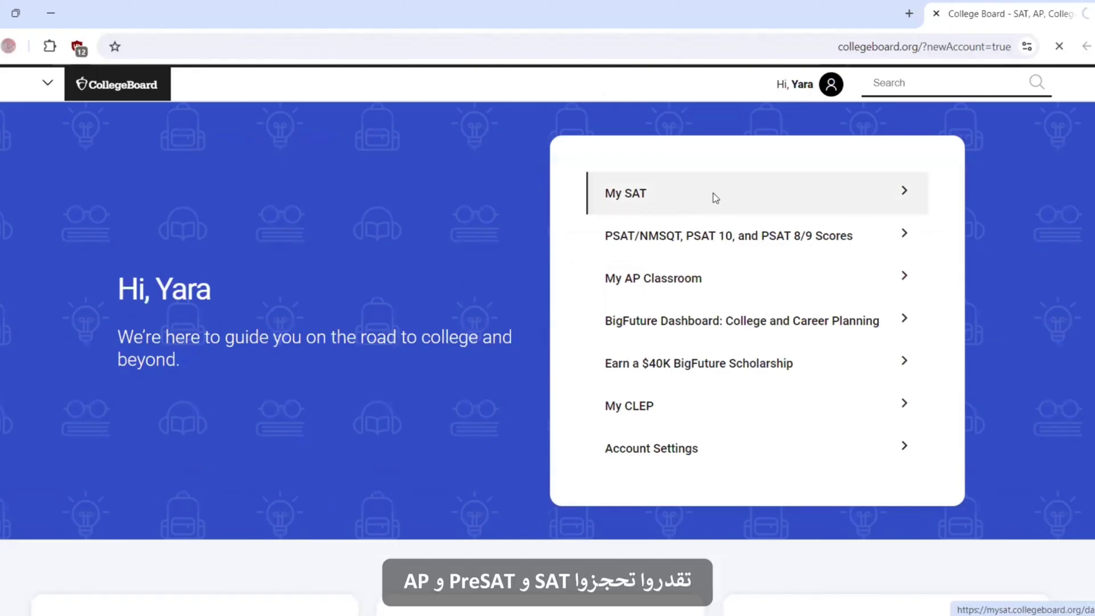